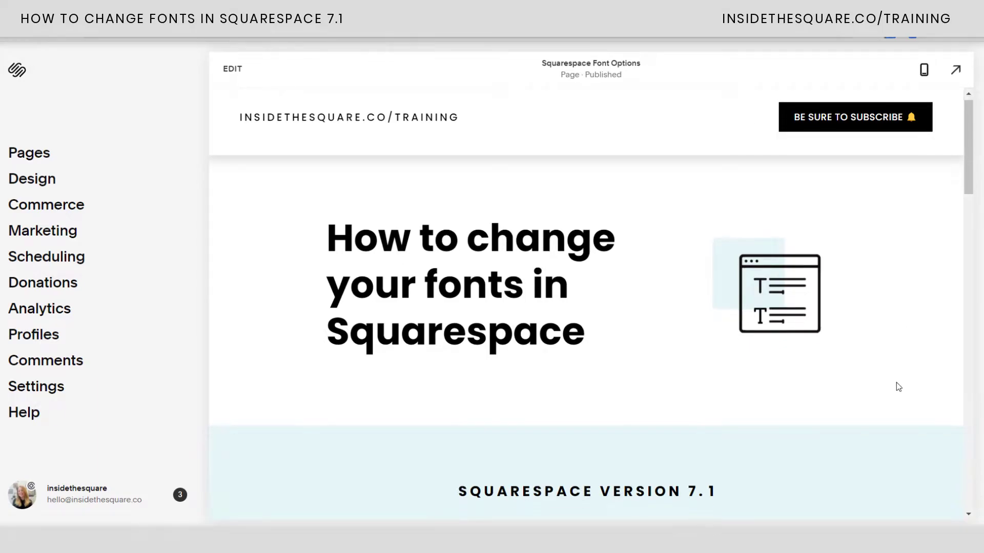
Highlight and deselect the banner text, then scroll the preview back to the top
left_click_drag(714, 370, 124, 436)
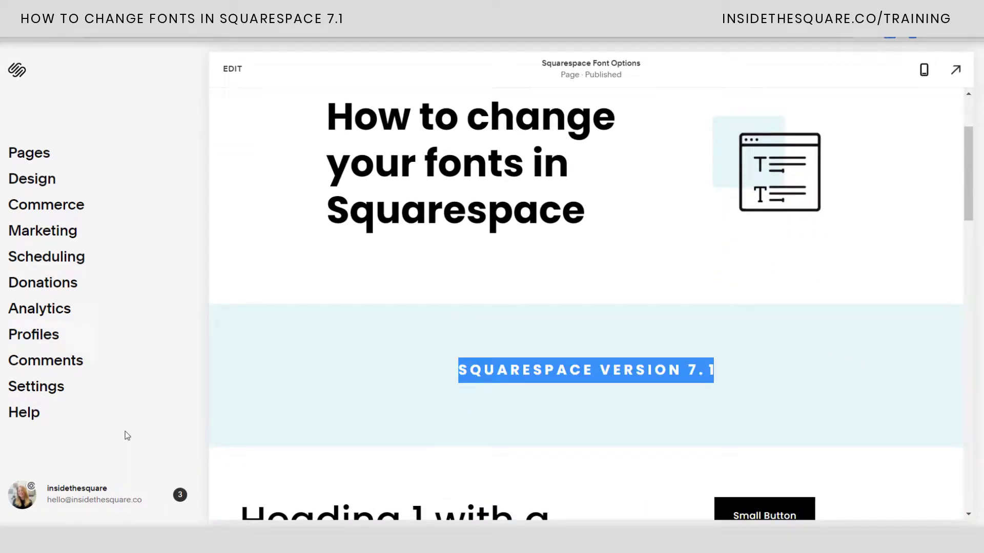
left_click(332, 391)
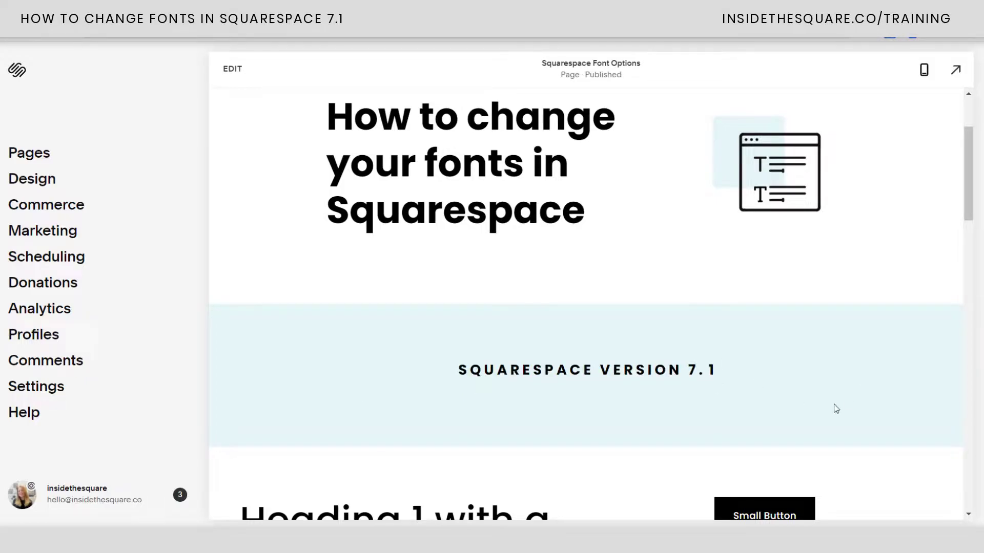
scroll(859, 314, "up", 3)
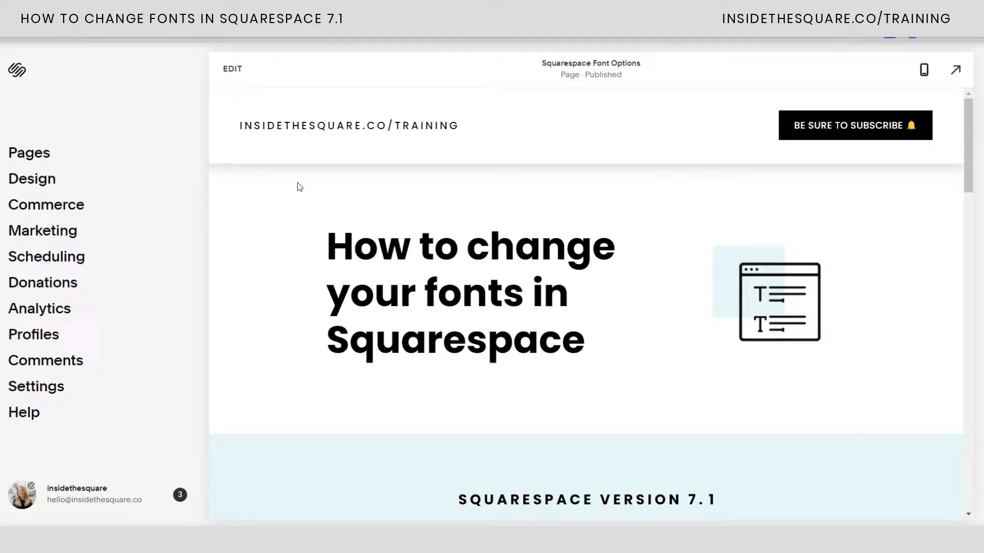
Look at the Site Styles Fonts settings from Design, then return to the style categories
left_click(58, 180)
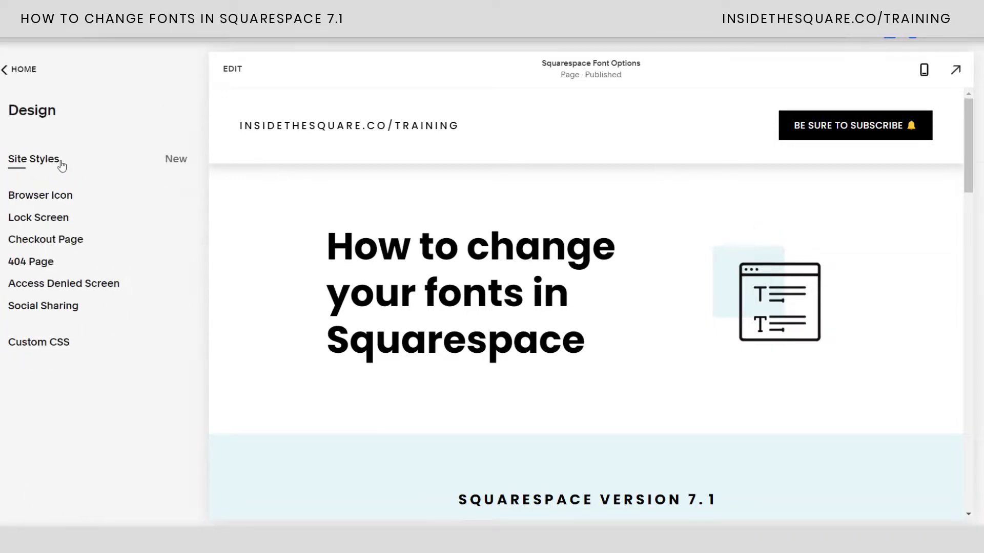
left_click(60, 164)
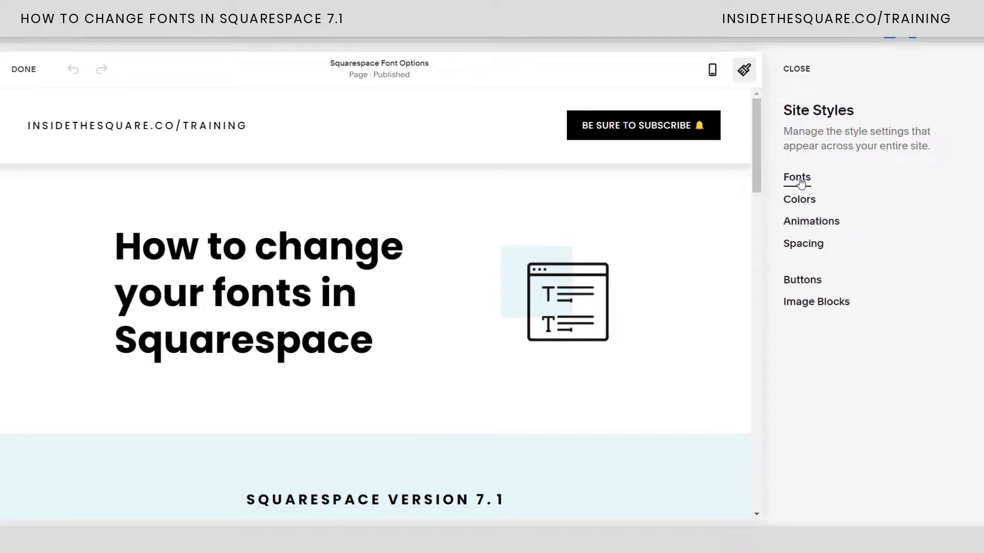
left_click(799, 181)
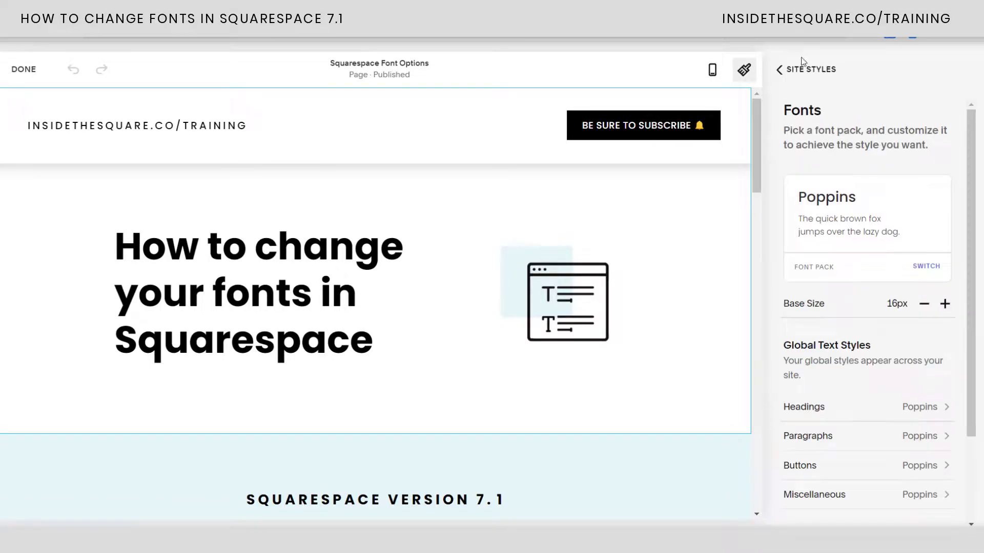
left_click(809, 69)
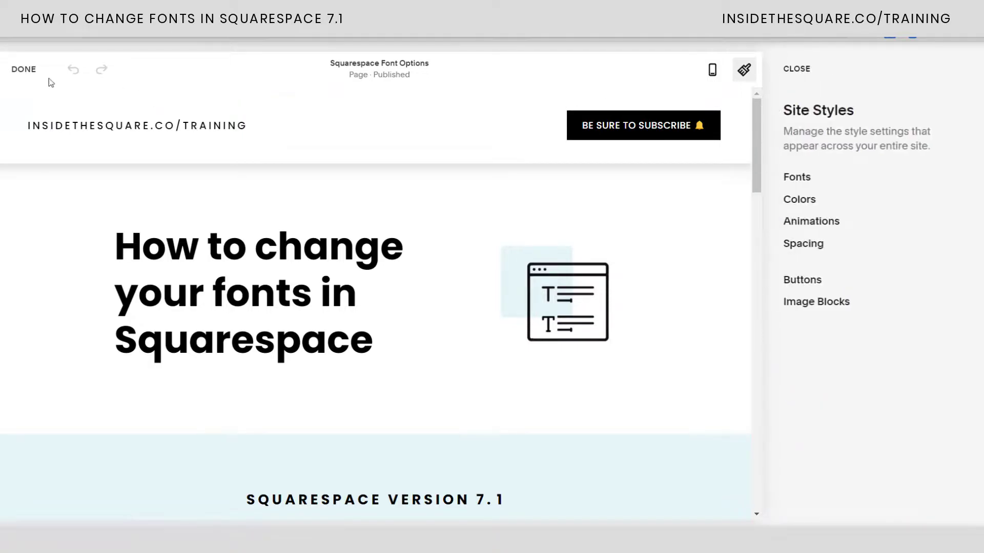
Exit to the home menu, re-enter page editing and bring up Site Styles
left_click(19, 73)
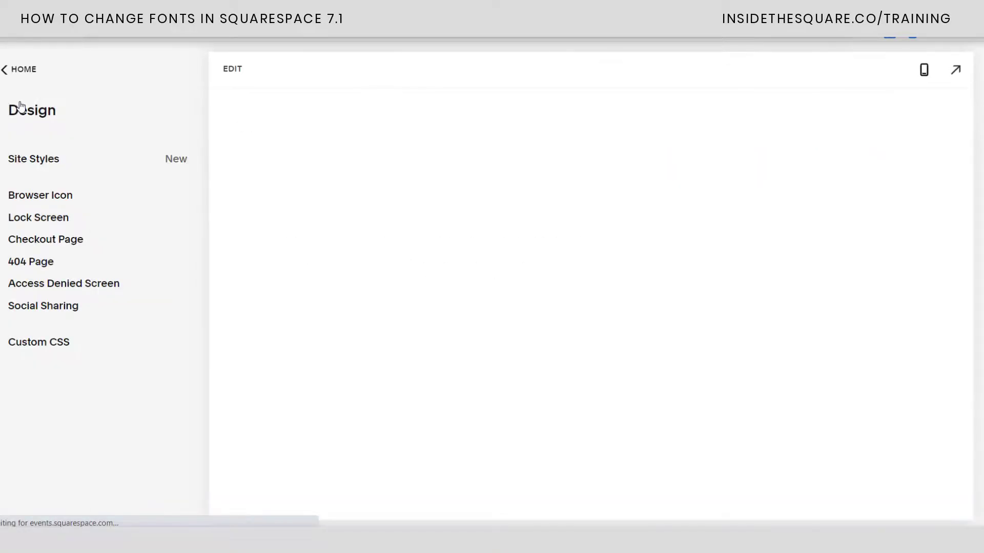
left_click(7, 70)
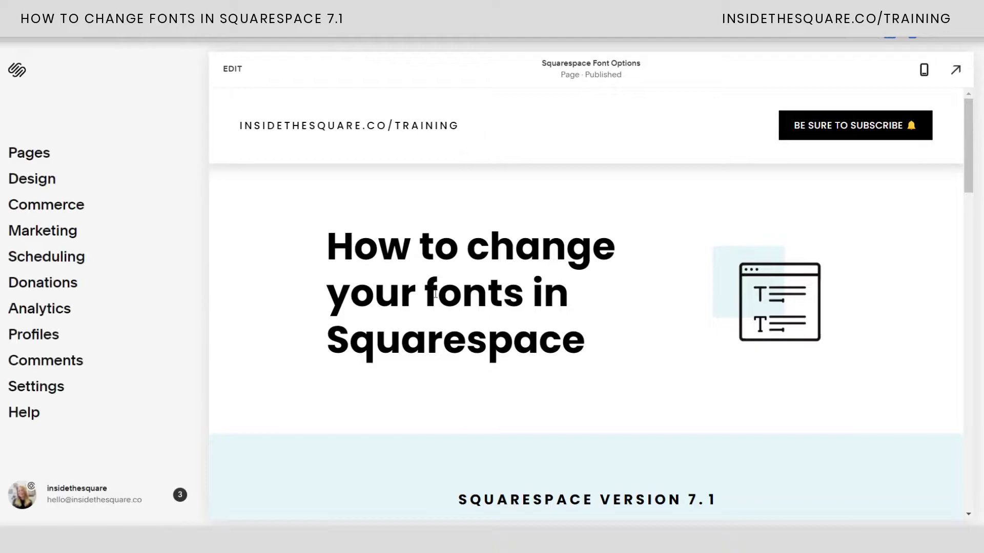
left_click(232, 69)
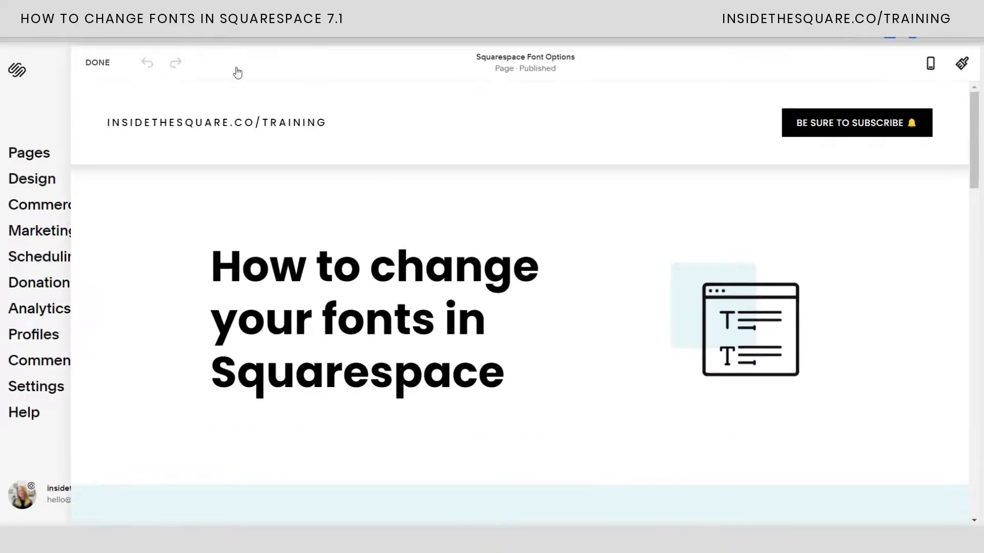
left_click(965, 60)
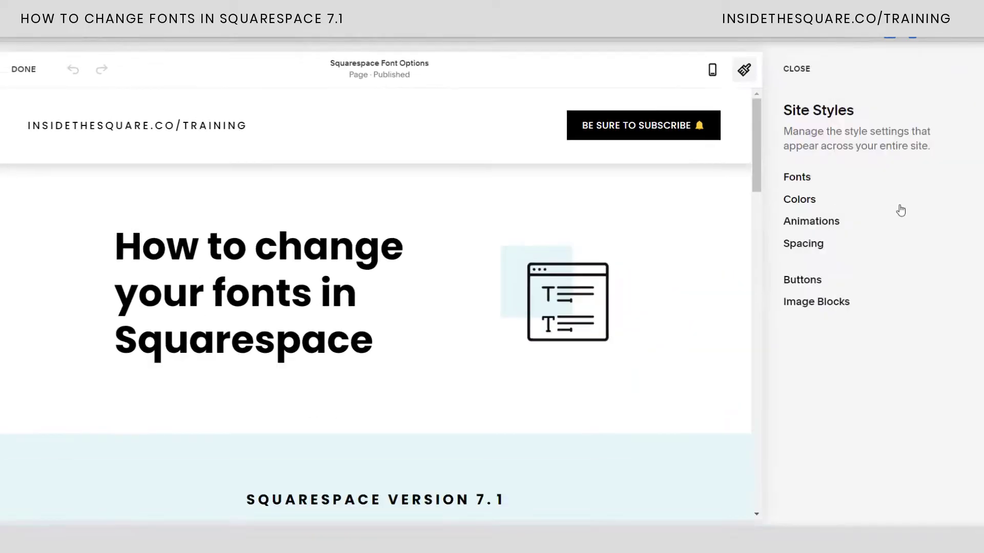
In Fonts, choose SWITCH to browse the available font packs
left_click(813, 185)
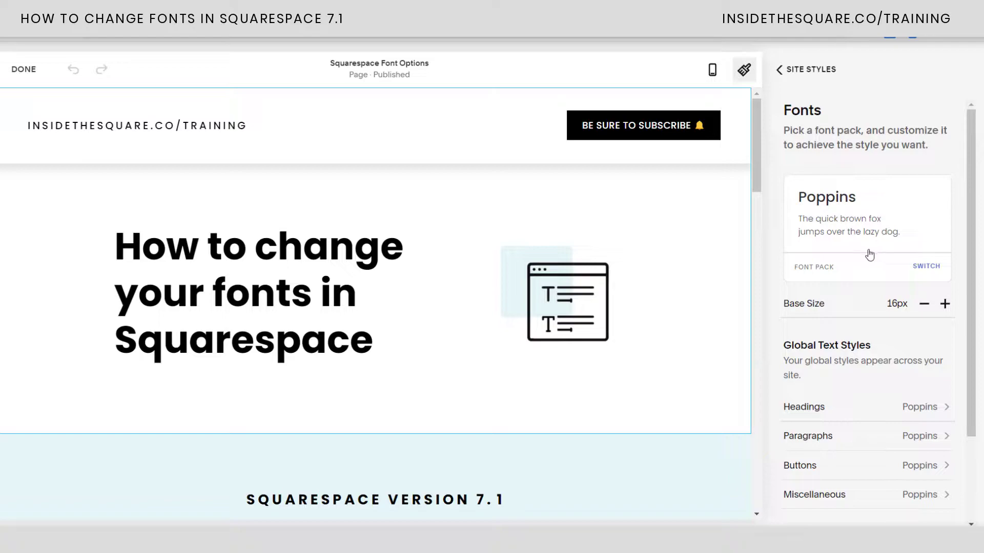
left_click(927, 268)
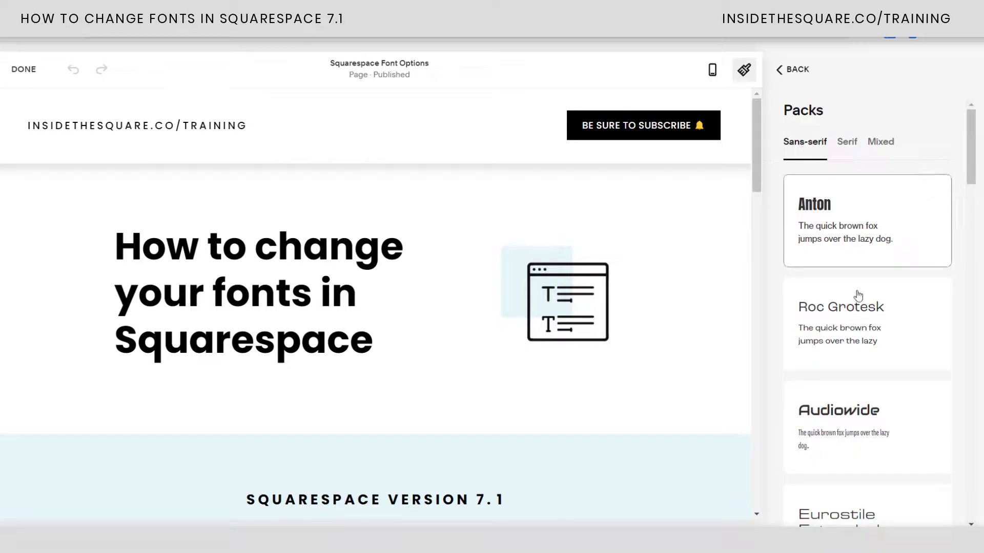
scroll(861, 298, "down", 7)
scroll(862, 299, "down", 4)
scroll(868, 241, "up", 10)
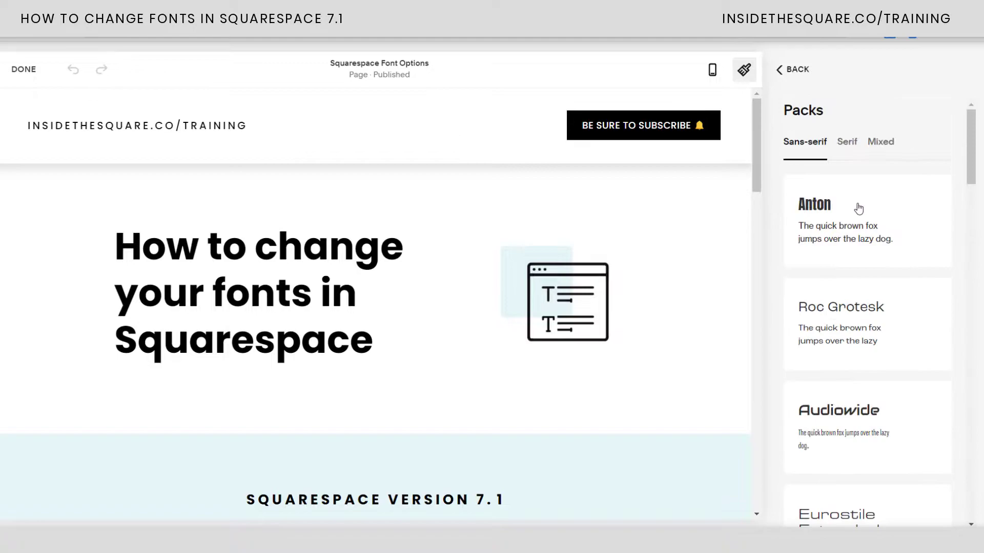
Browse the Serif and Mixed pack categories down to Granville
left_click(849, 141)
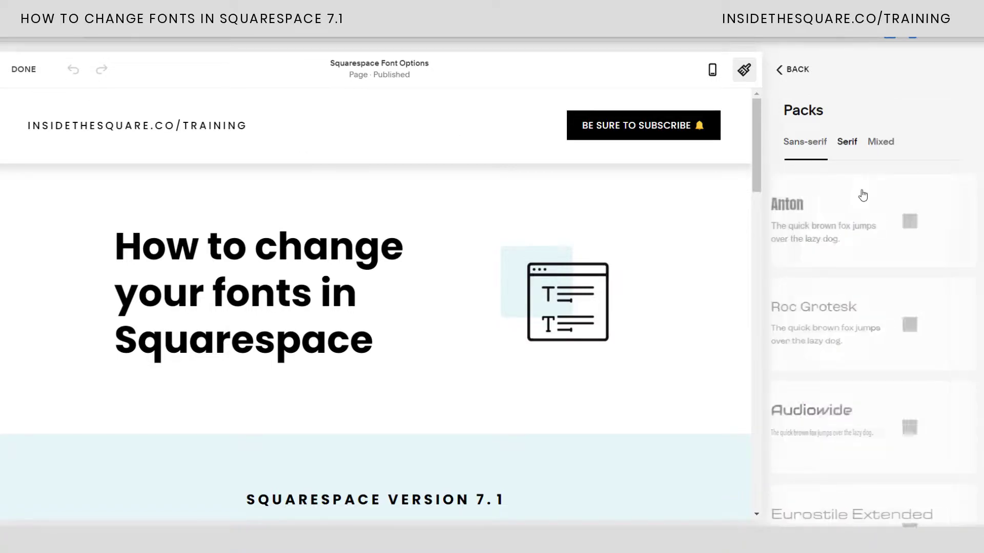
left_click(877, 155)
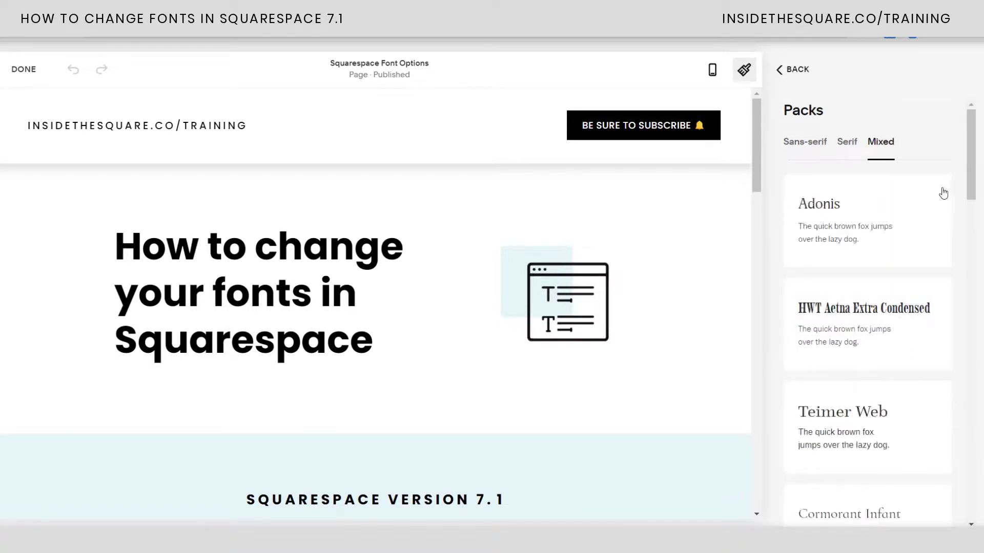
scroll(894, 352, "down", 5)
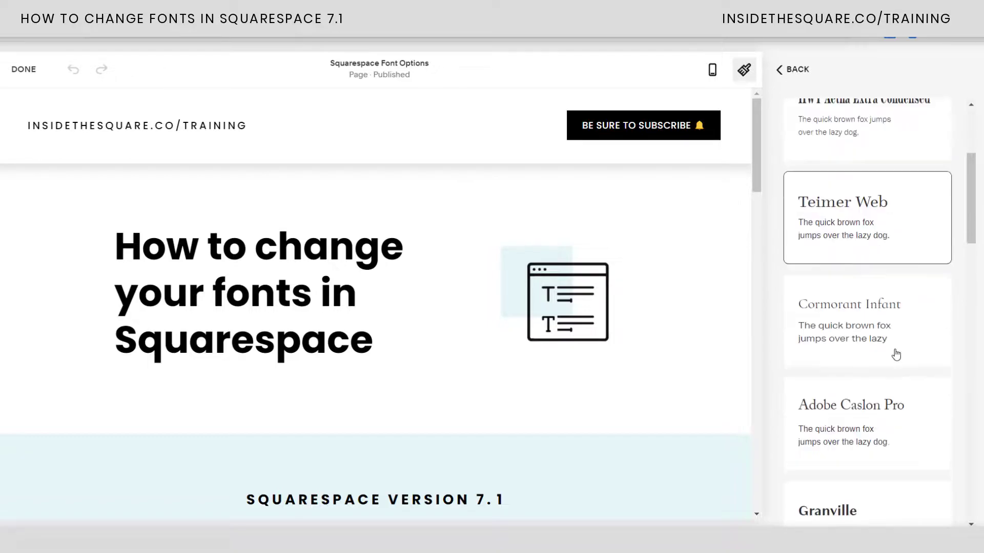
scroll(889, 355, "down", 3)
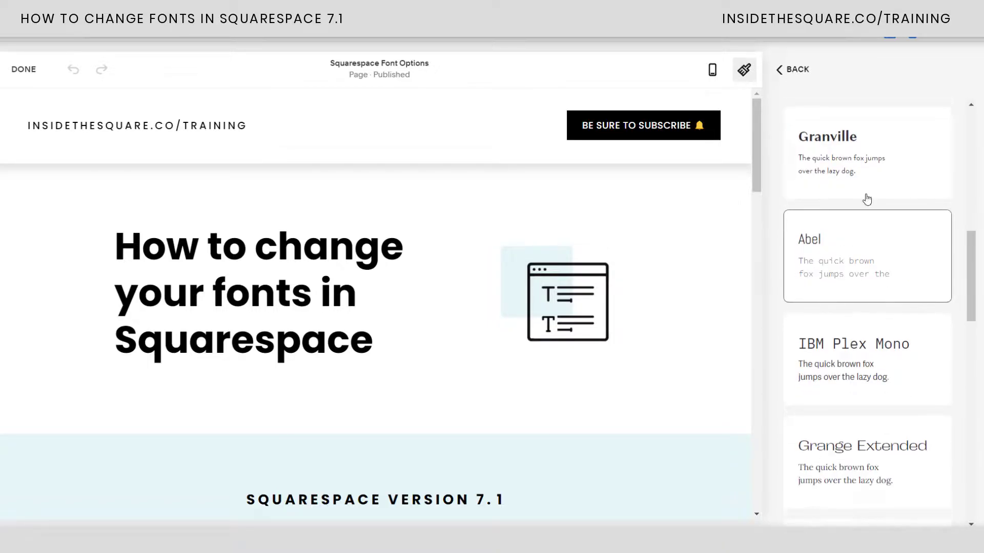
Apply the Granville pack and scroll the preview to check its headings and buttons
left_click(880, 156)
scroll(675, 285, "down", 10)
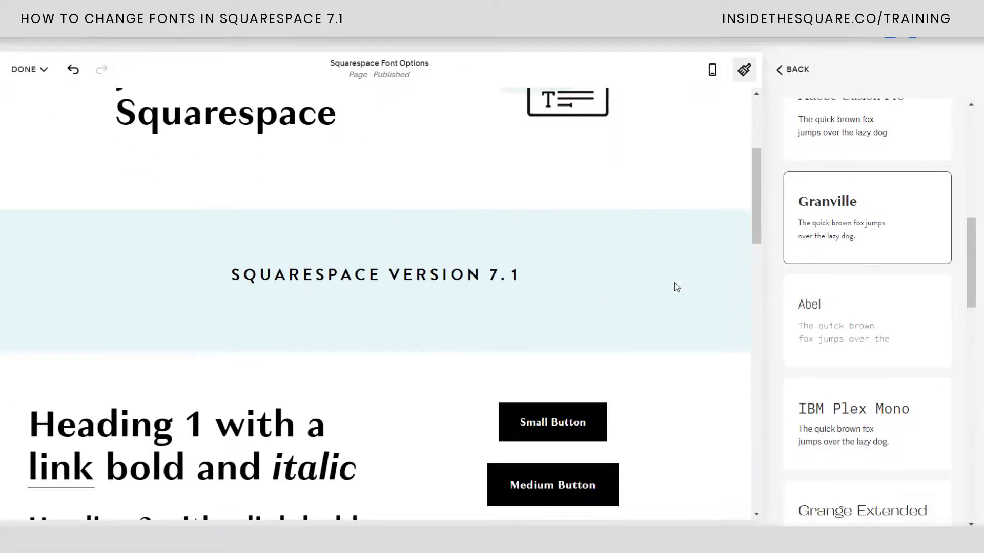
scroll(674, 282, "down", 2)
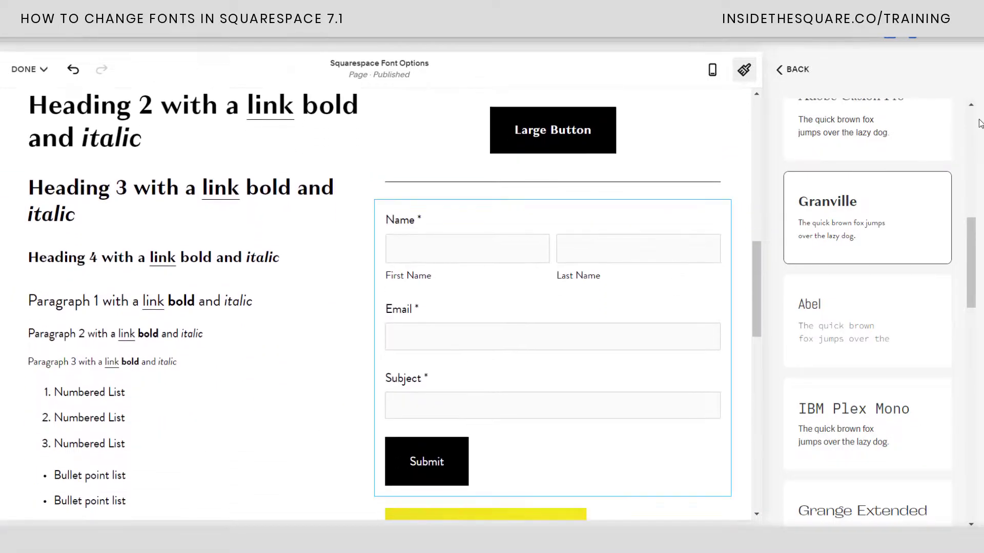
scroll(613, 270, "down", 6)
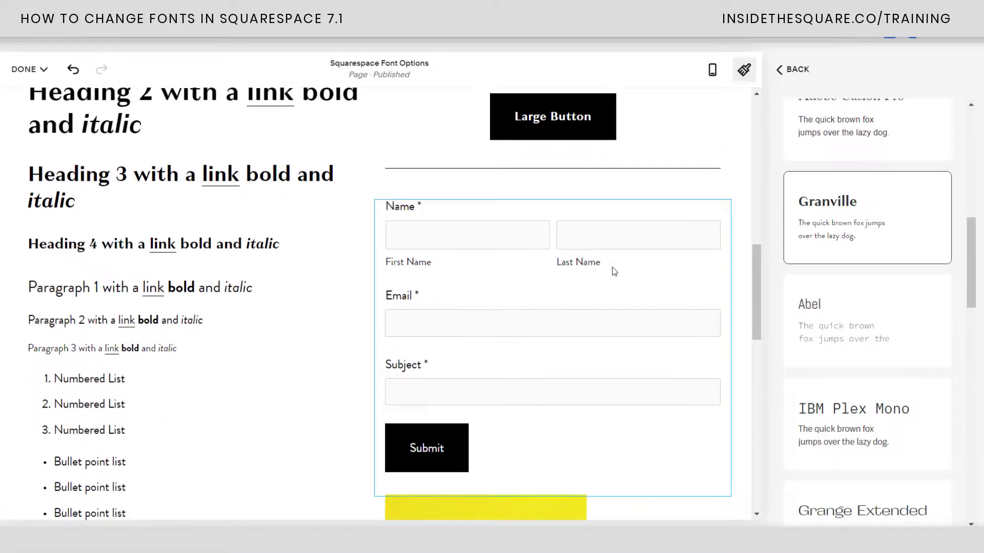
scroll(630, 277, "up", 6)
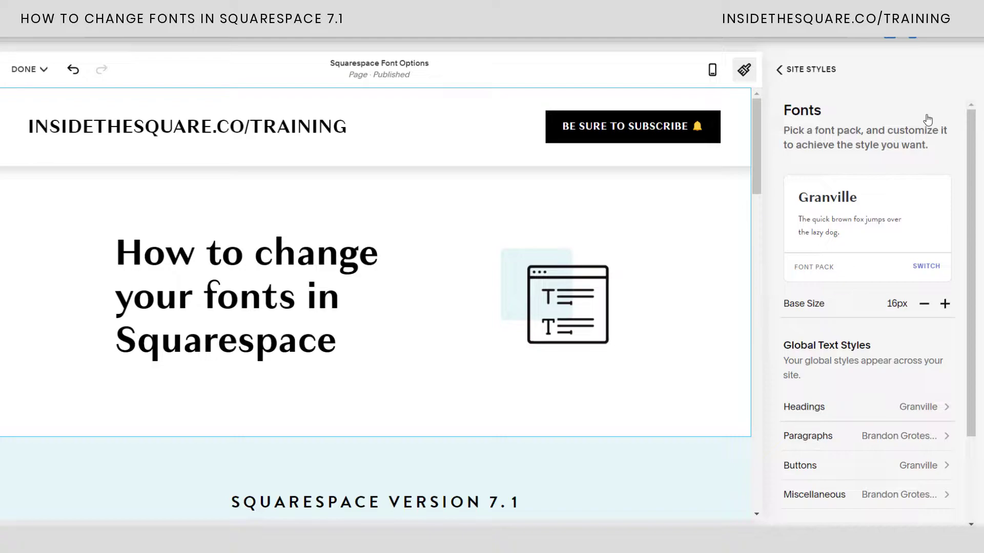
scroll(892, 397, "down", 2)
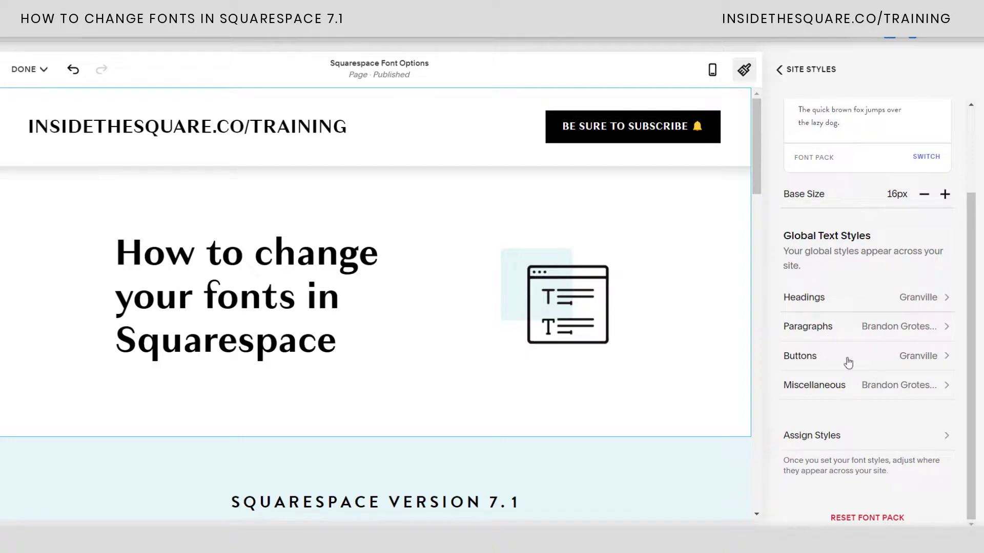
scroll(667, 259, "down", 10)
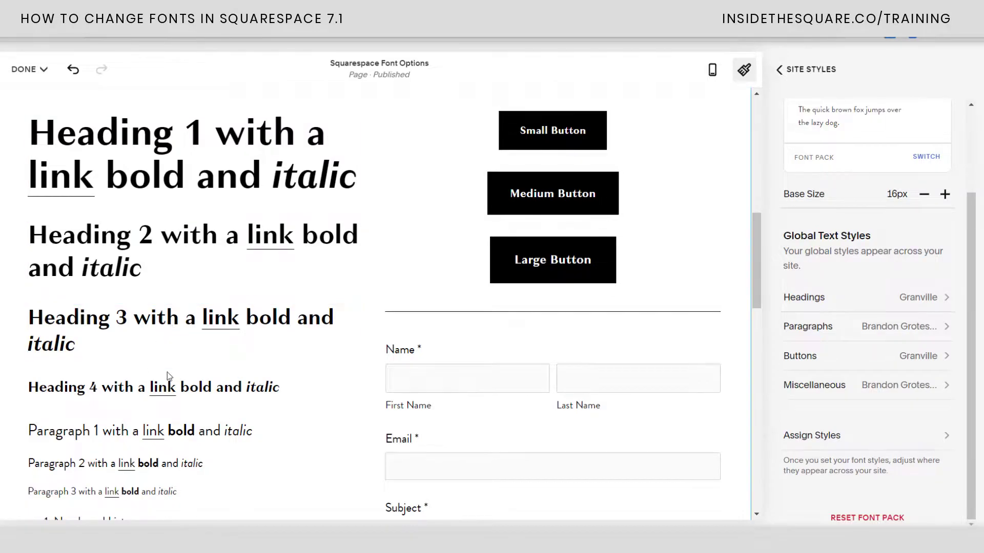
scroll(209, 331, "down", 2)
scroll(507, 247, "up", 3)
scroll(901, 224, "up", 3)
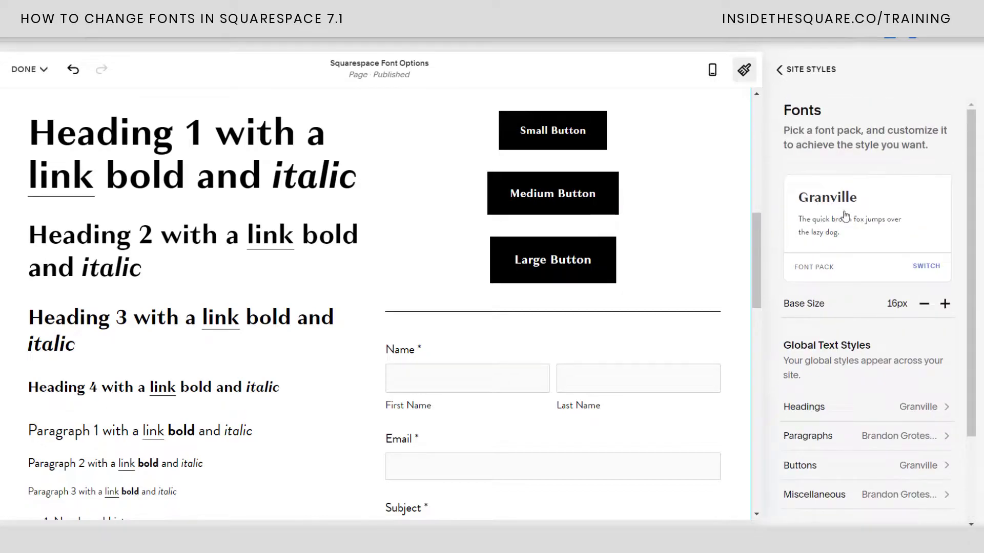
scroll(863, 253, "down", 3)
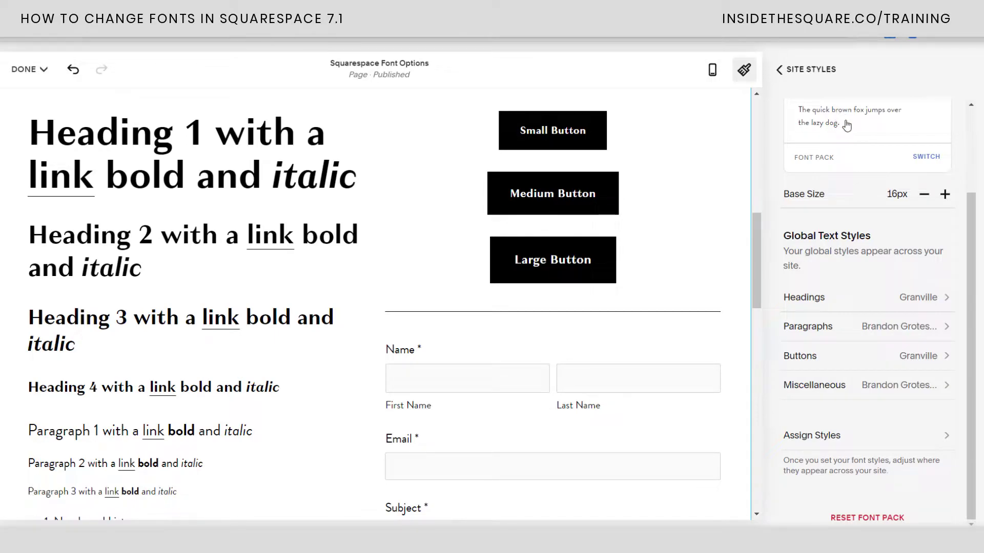
left_click(871, 325)
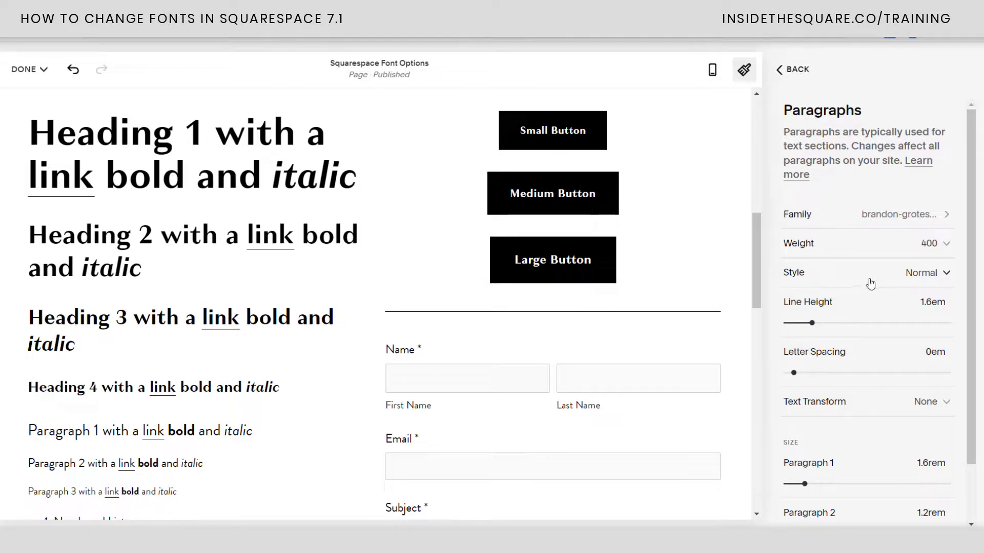
scroll(875, 279, "down", 1)
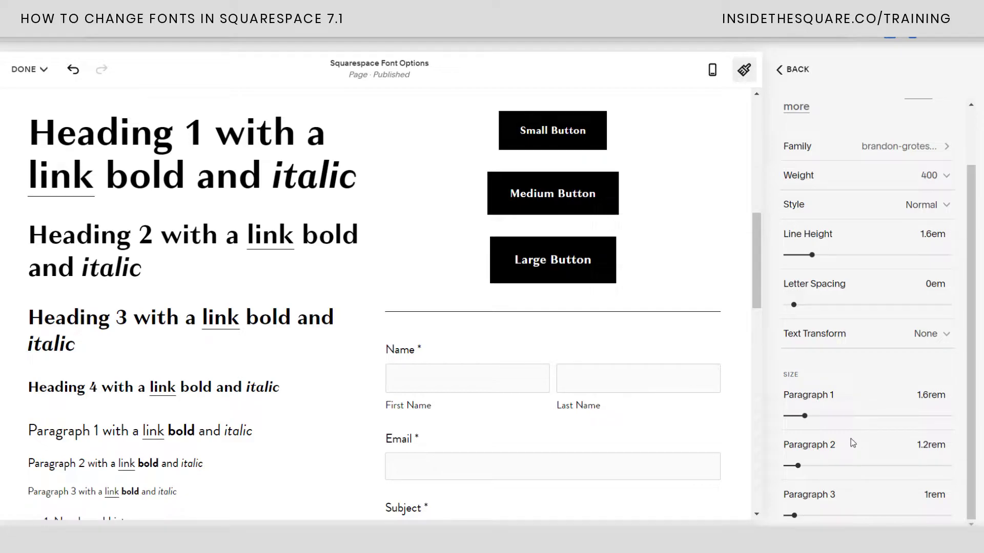
scroll(307, 425, "down", 3)
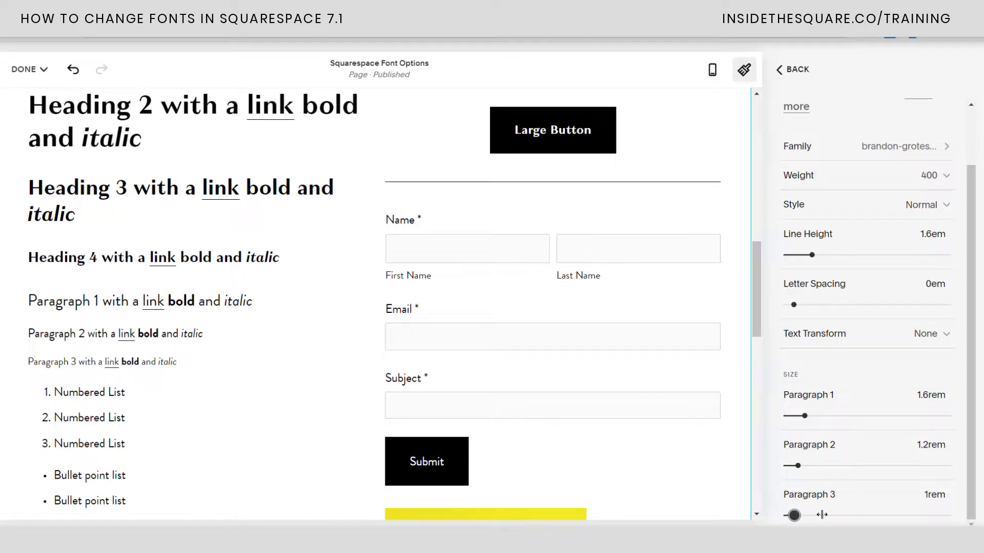
left_click(839, 516)
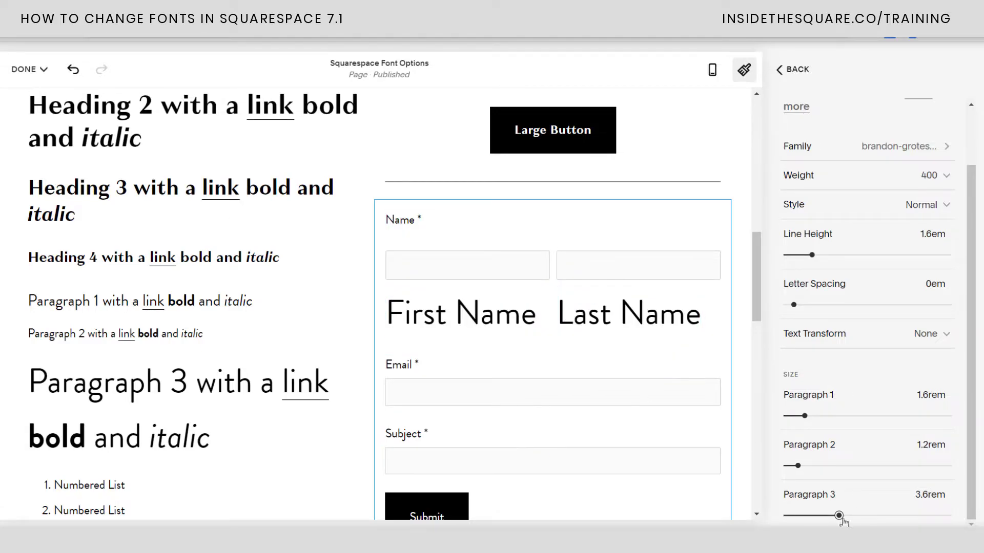
left_click_drag(822, 516, 793, 515)
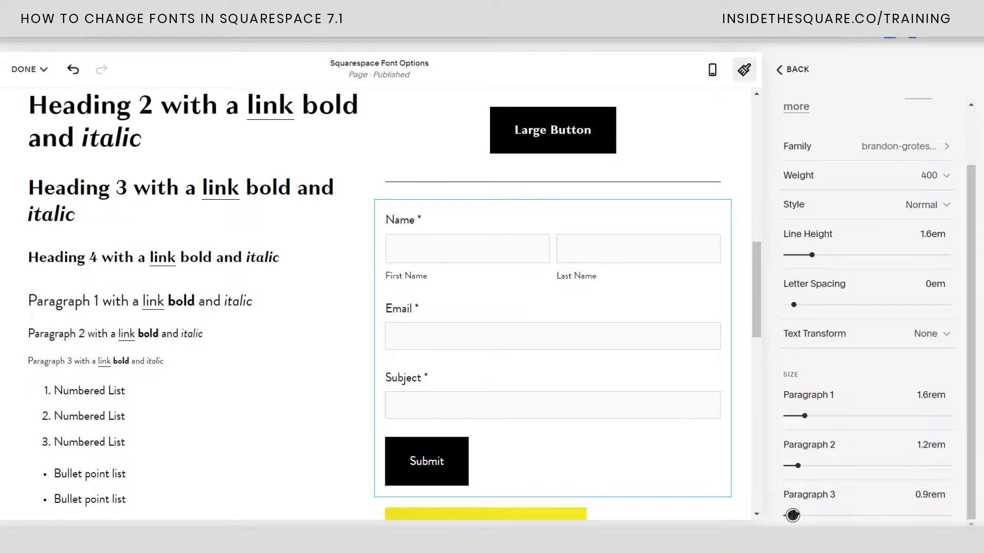
left_click_drag(793, 515, 795, 515)
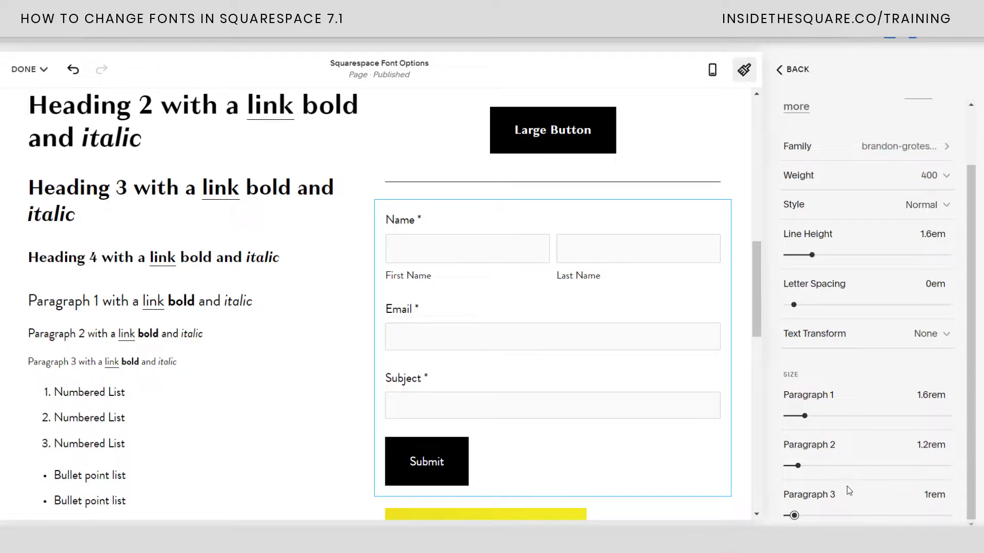
scroll(893, 463, "up", 2)
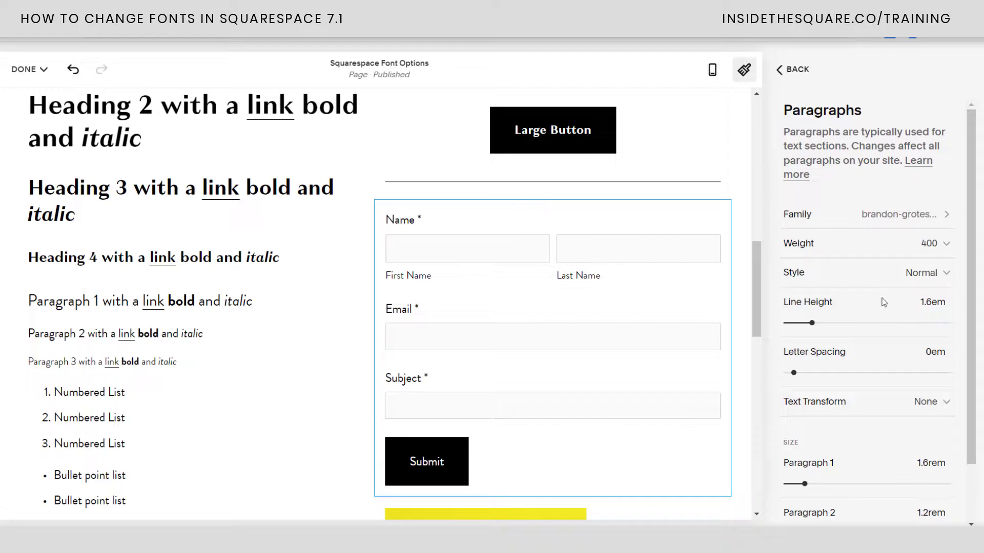
Set the paragraph font family to Poppins by searching 'poppins' in all fonts
left_click(892, 215)
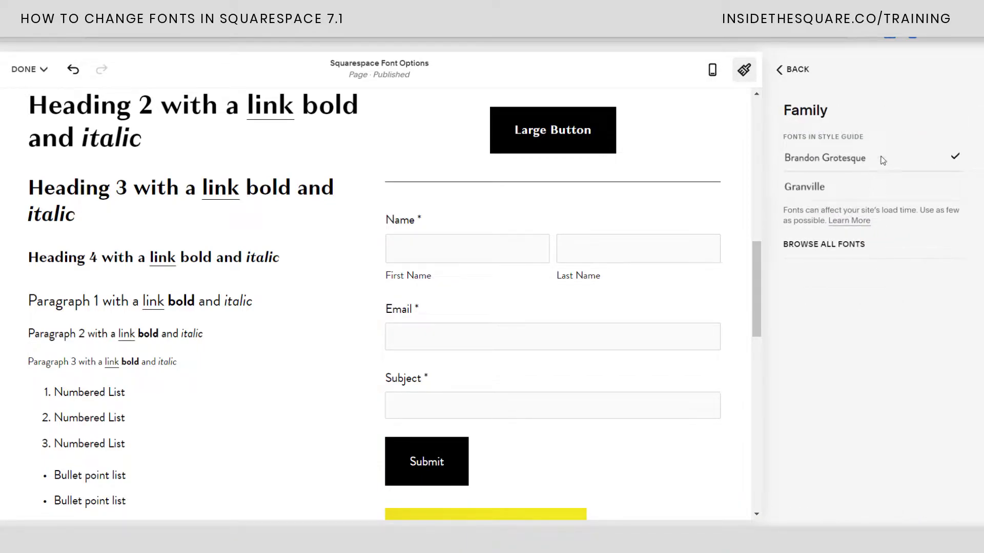
left_click(843, 246)
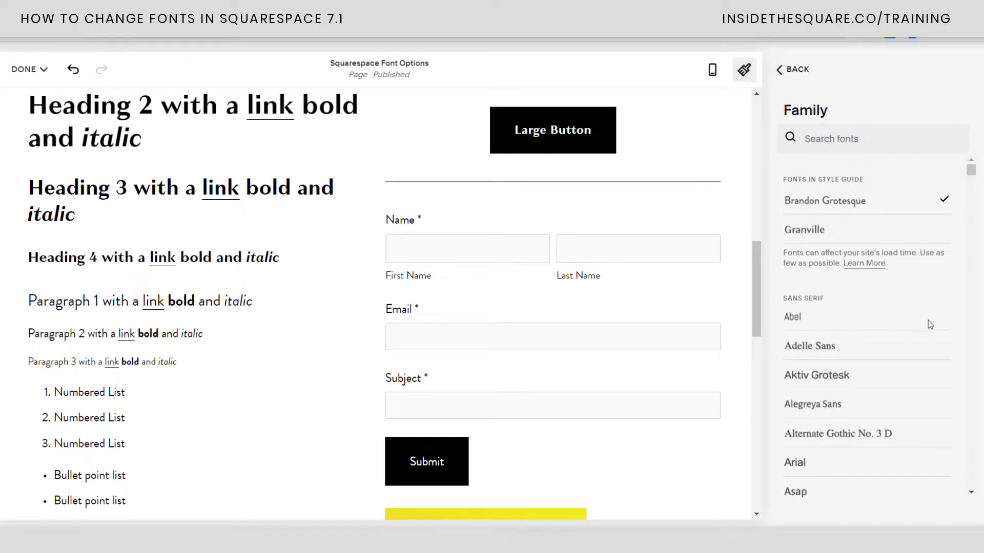
scroll(930, 307, "down", 3)
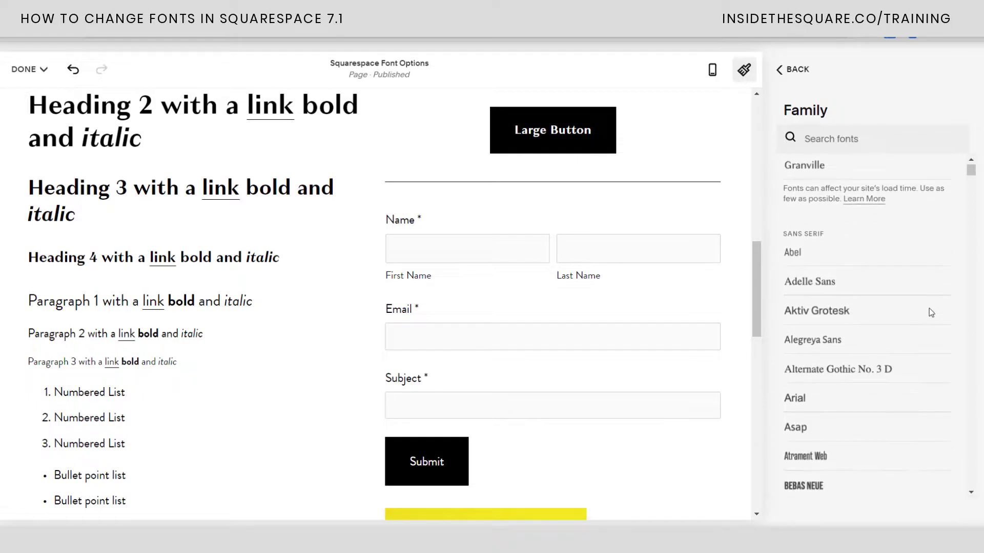
scroll(931, 312, "down", 20)
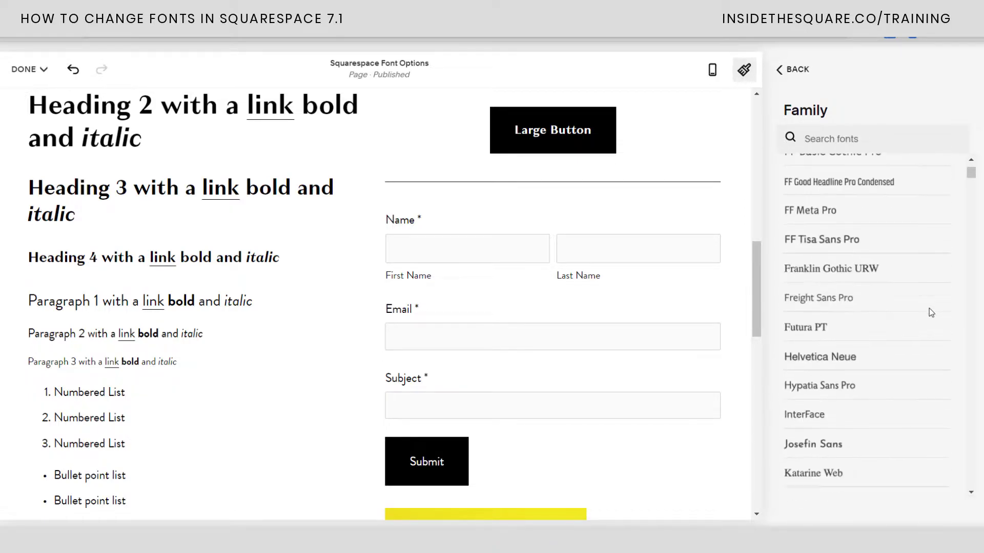
scroll(931, 312, "down", 8)
scroll(929, 313, "up", 20)
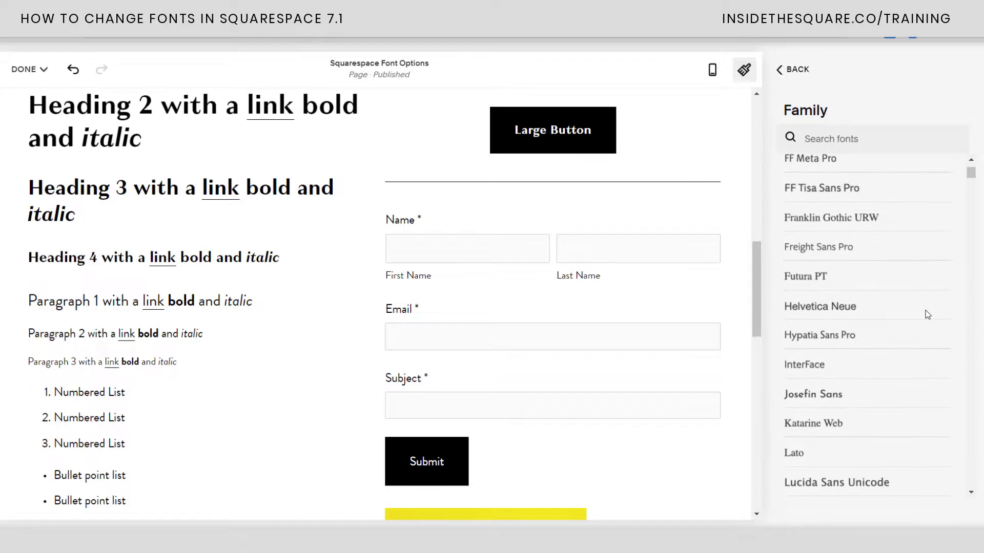
left_click(860, 140)
type("poppins")
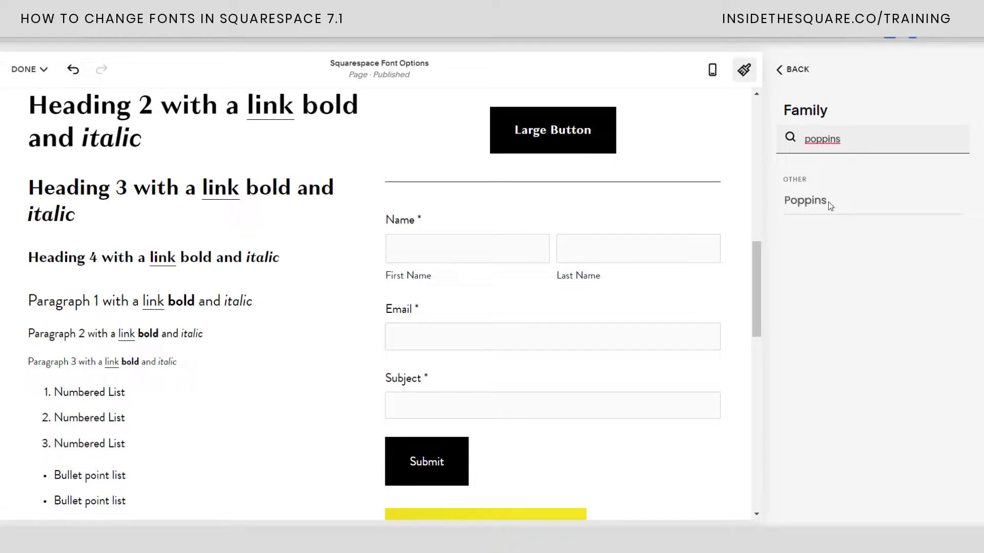
left_click(828, 201)
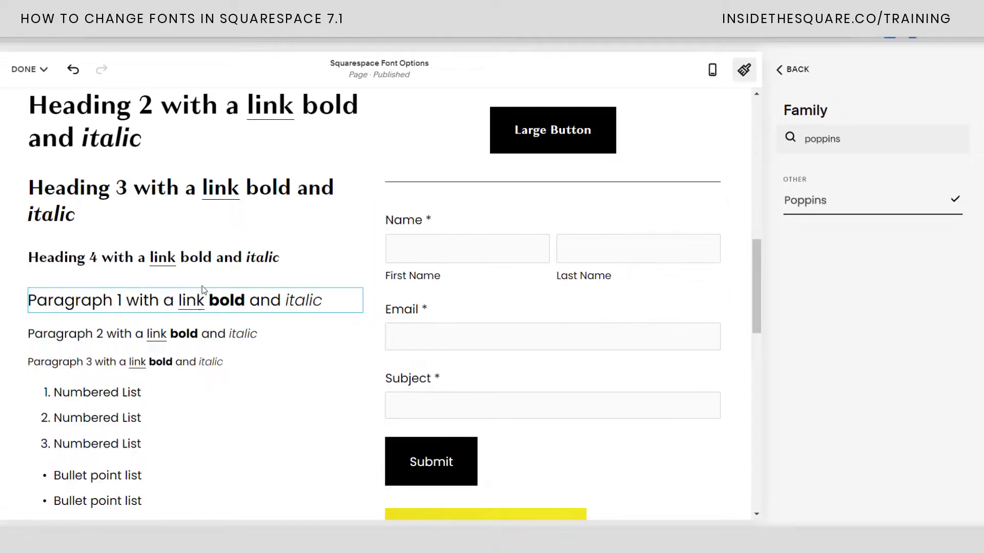
Review the Poppins paragraphs and go back to the Global Text Styles overview
scroll(281, 401, "down", 1)
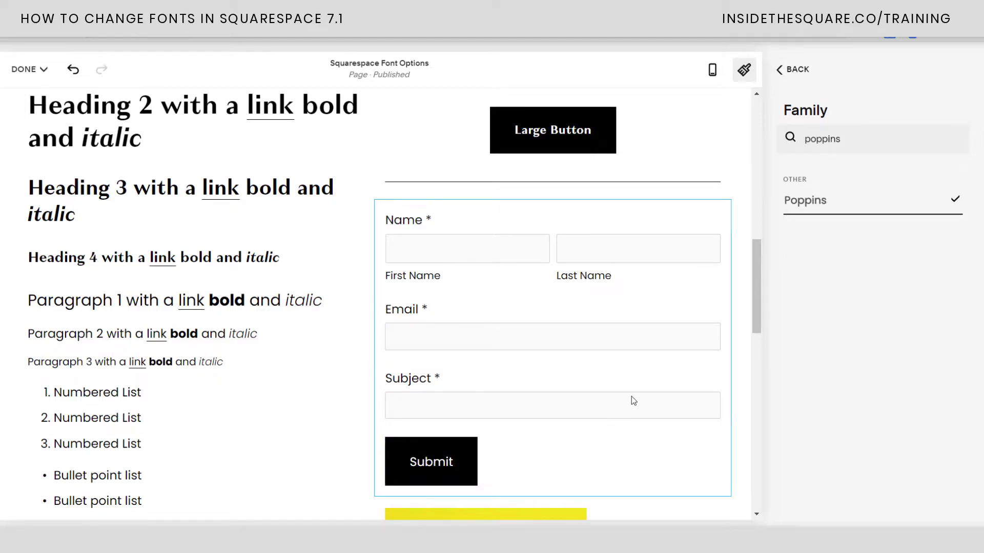
scroll(630, 398, "up", 5)
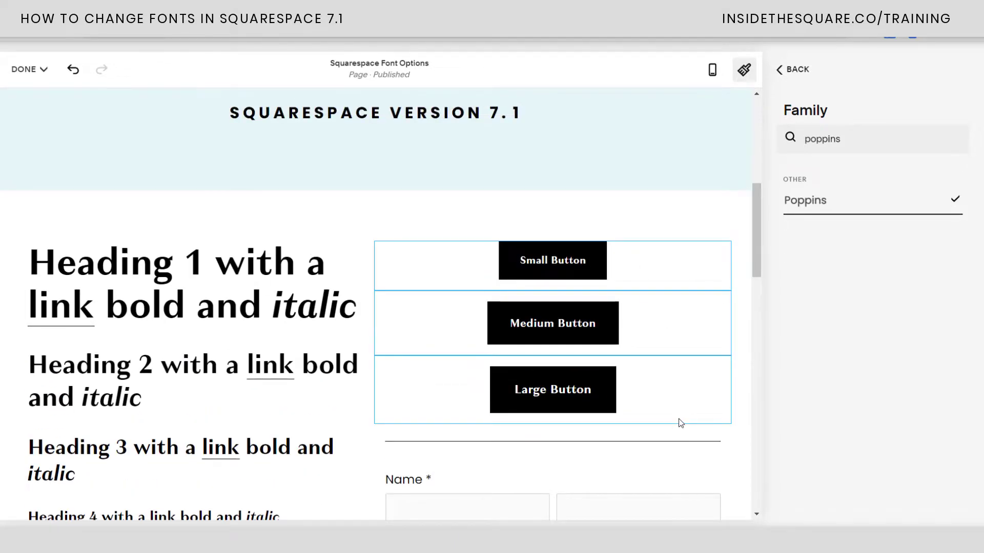
left_click(796, 70)
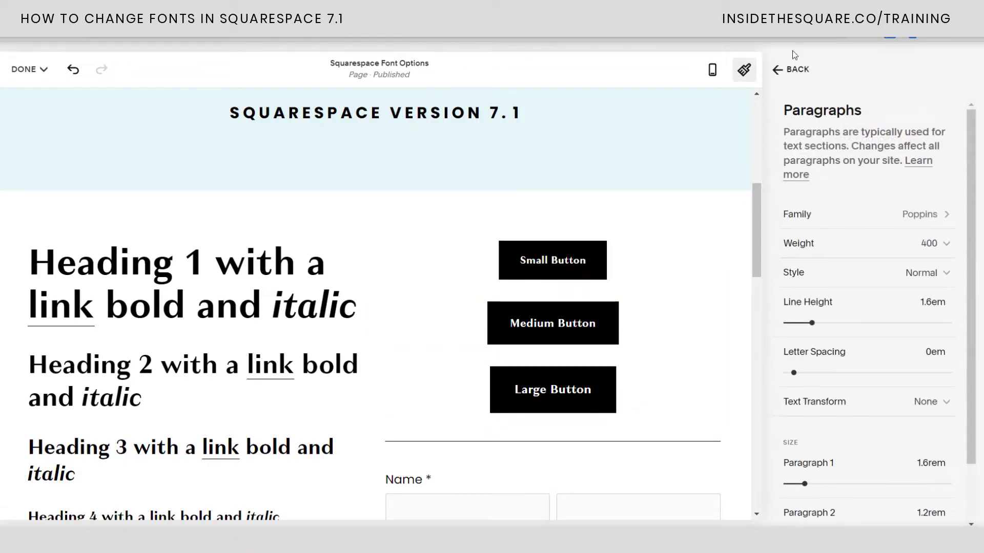
left_click(796, 71)
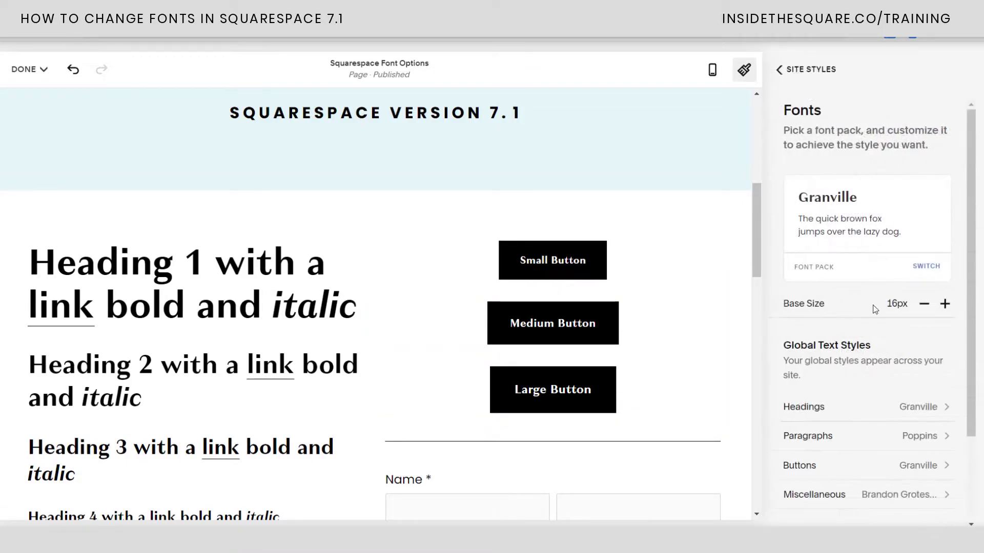
scroll(820, 364, "down", 3)
Set the button font family to Poppins and review the updated font overview
left_click(850, 357)
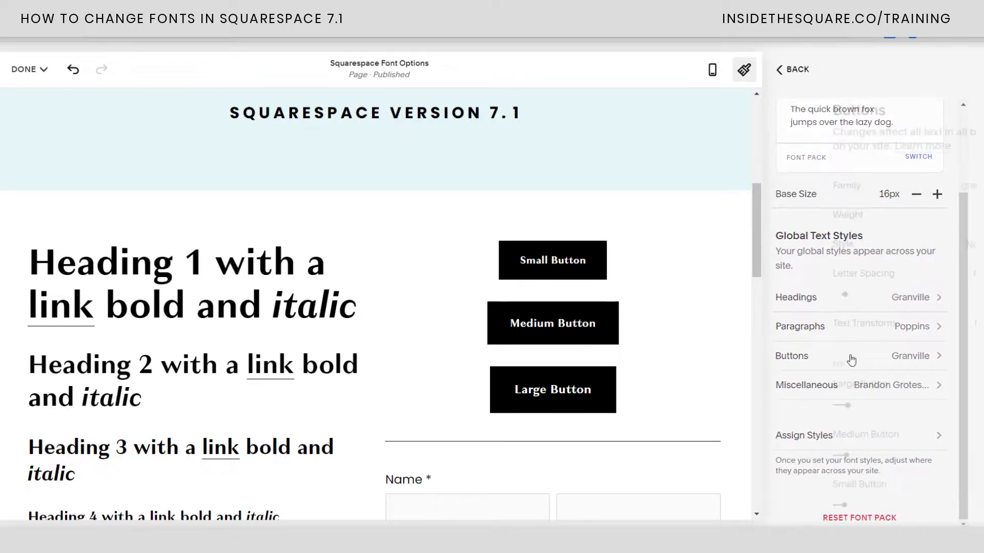
left_click(928, 181)
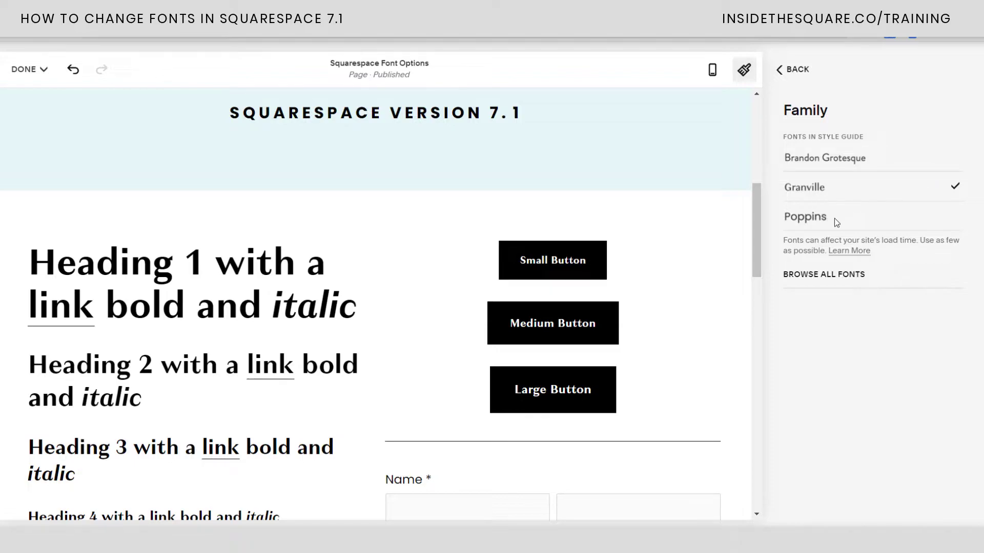
left_click(848, 220)
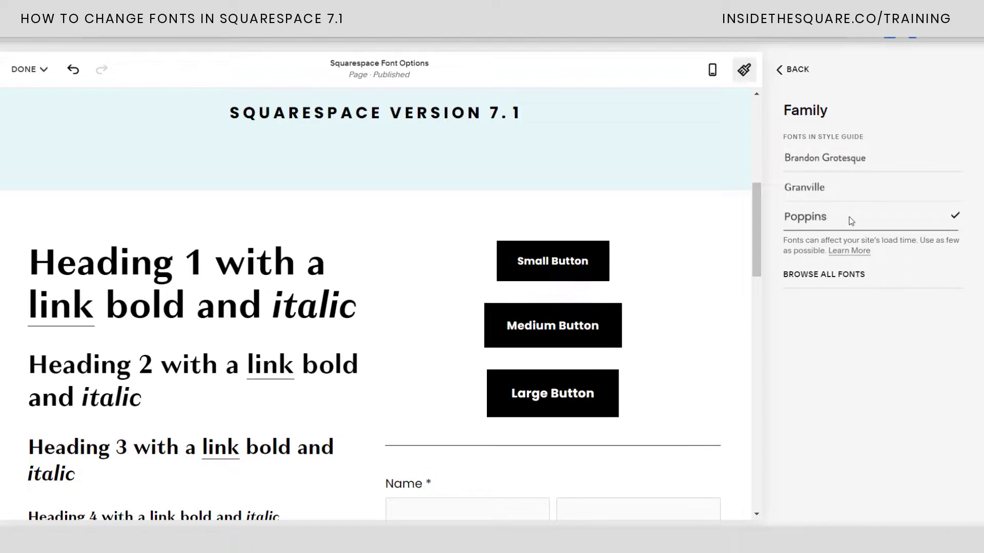
left_click(801, 76)
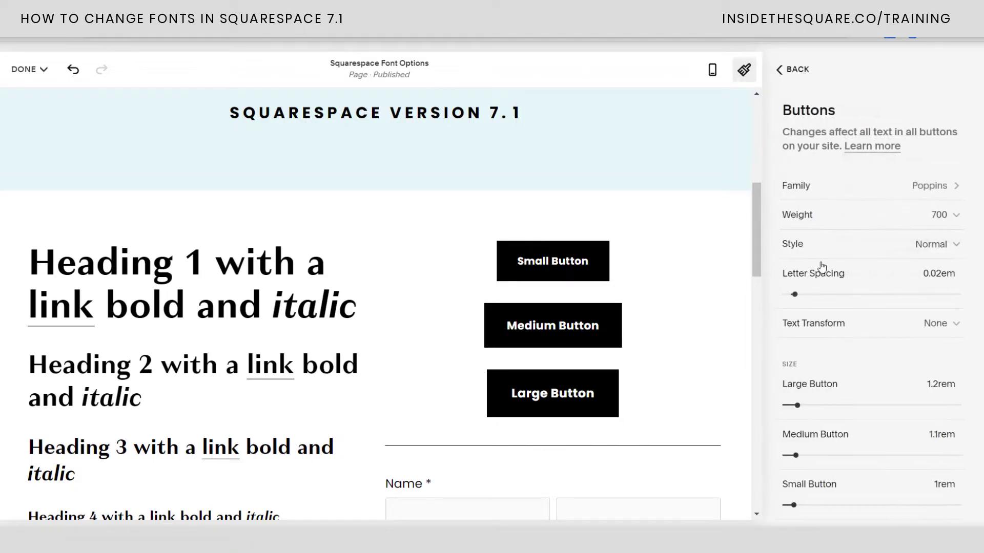
left_click(798, 71)
scroll(883, 297, "down", 3)
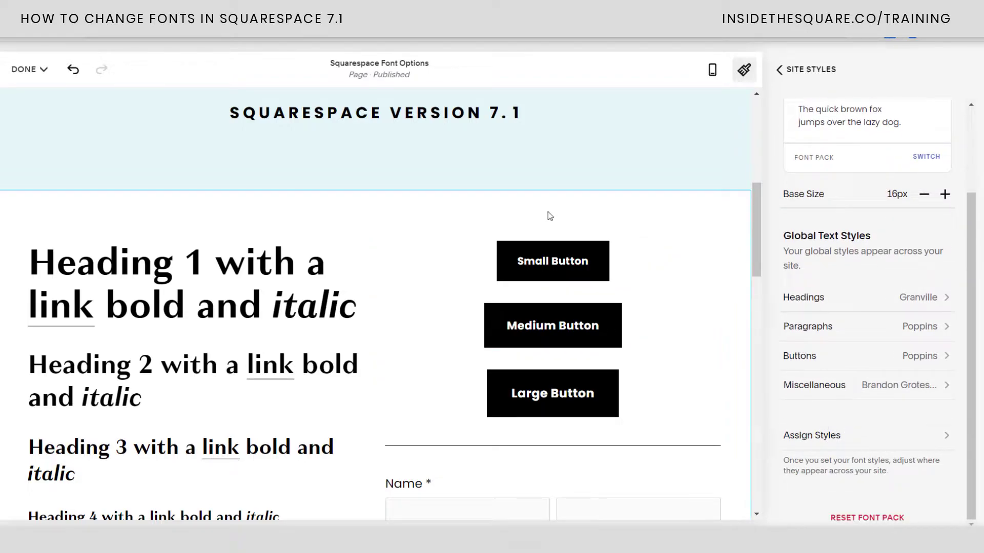
scroll(718, 312, "up", 5)
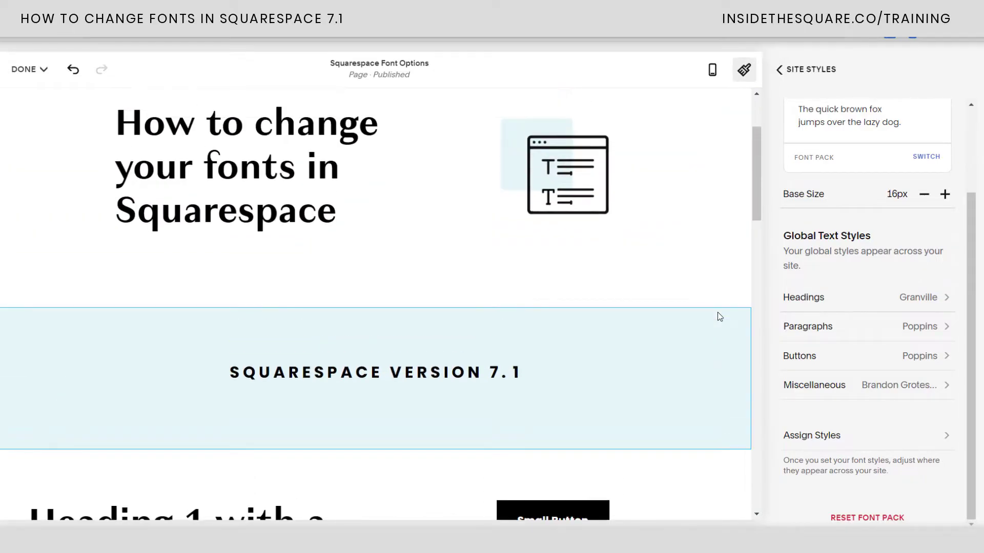
scroll(718, 313, "down", 10)
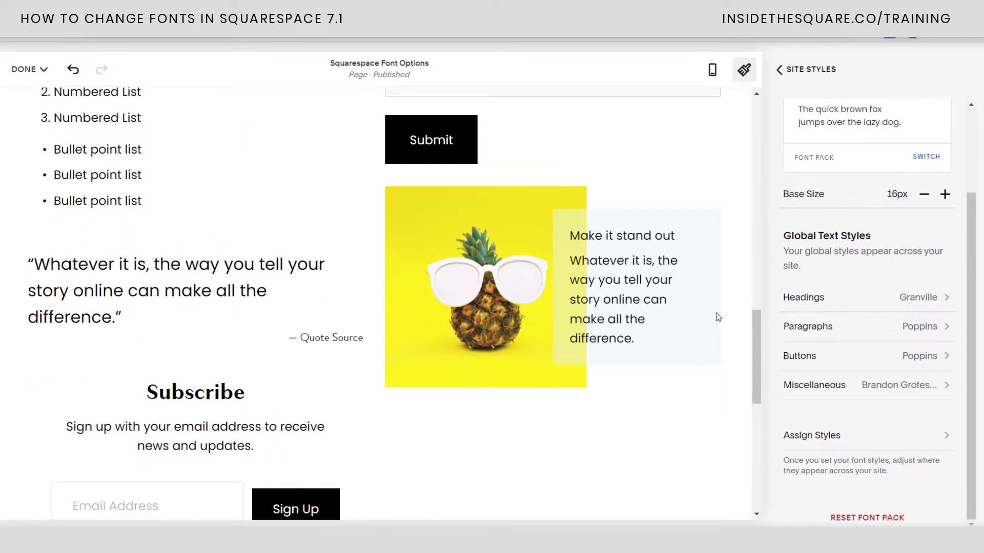
scroll(719, 317, "down", 3)
scroll(718, 315, "up", 12)
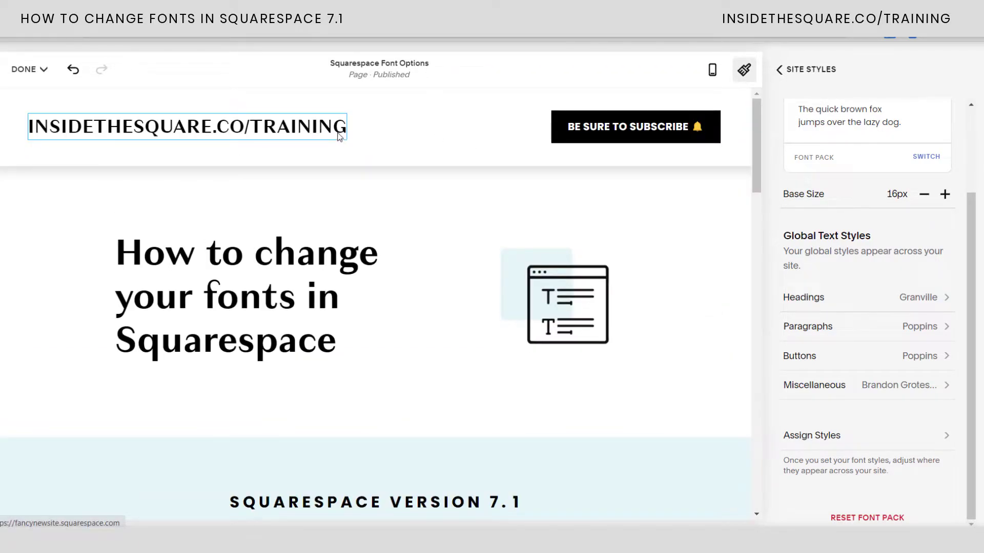
Open Assign Styles and select Site Title under Header
left_click(837, 435)
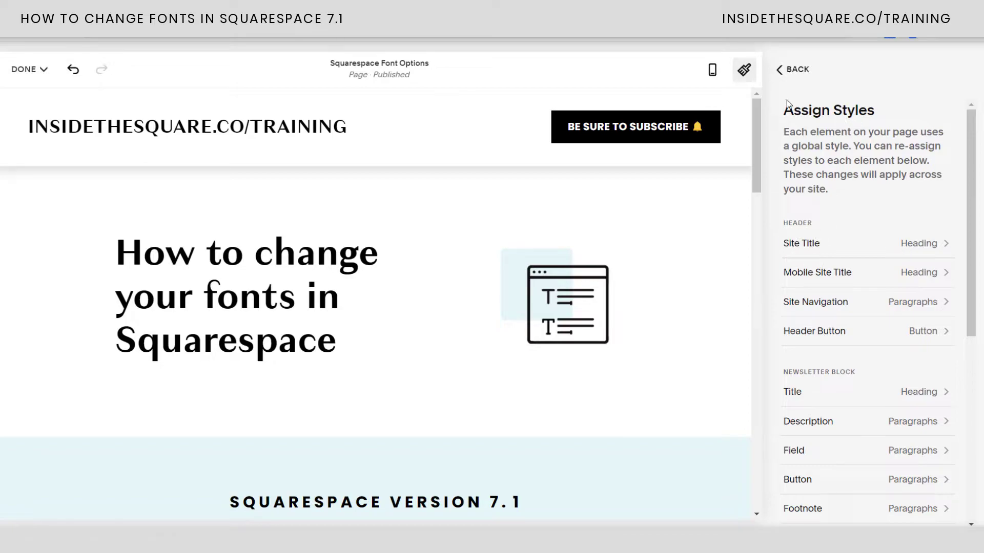
left_click(822, 250)
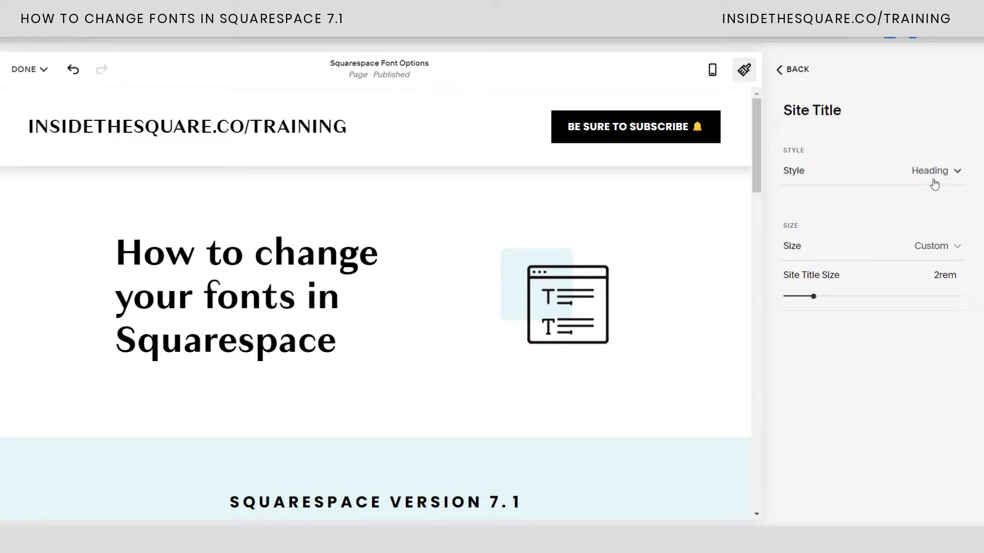
Give the site title a custom style using the Poppins font family
left_click(934, 182)
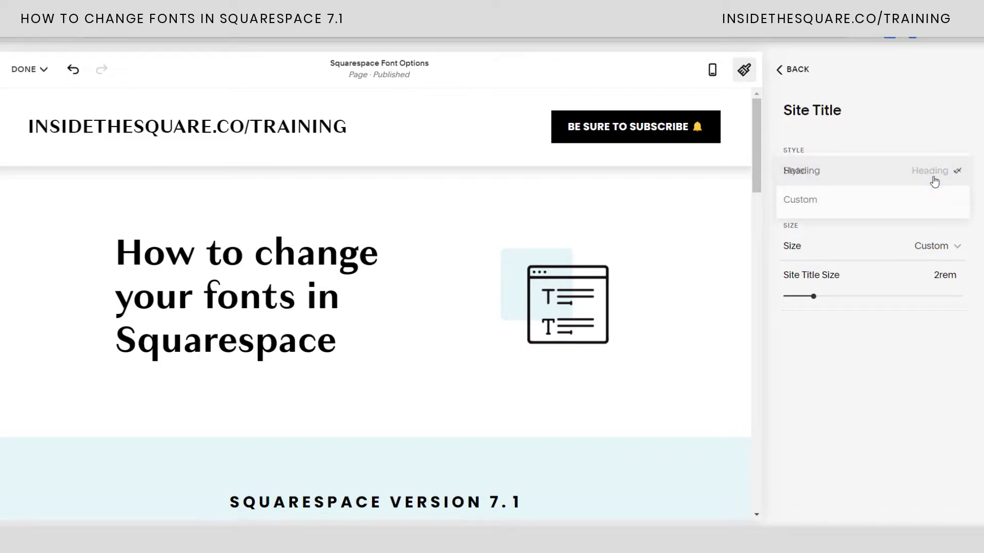
left_click(885, 200)
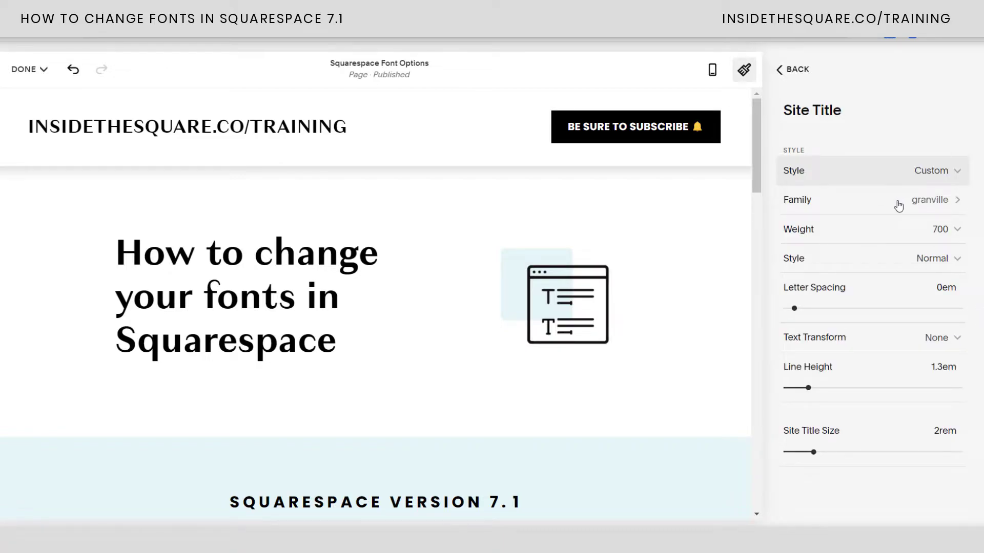
left_click(898, 205)
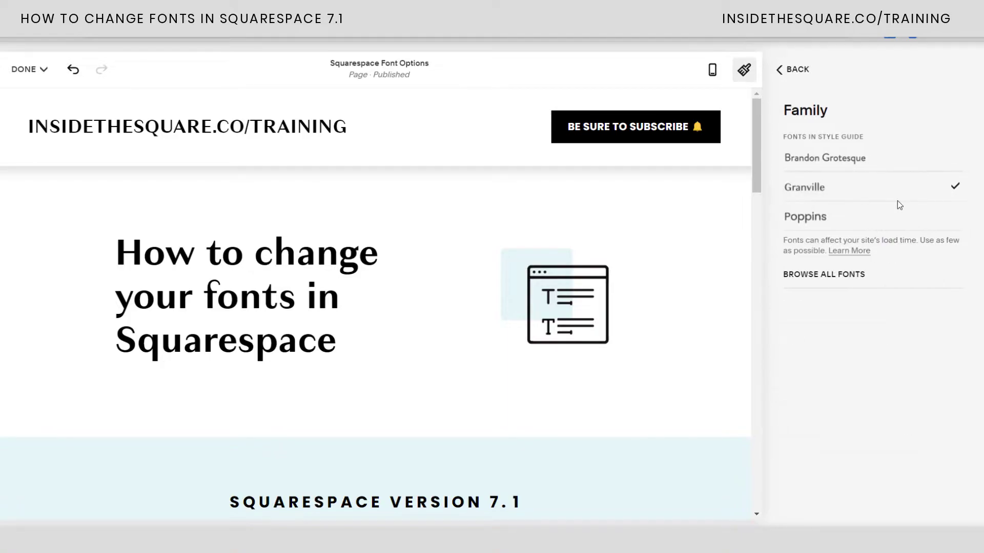
left_click(825, 211)
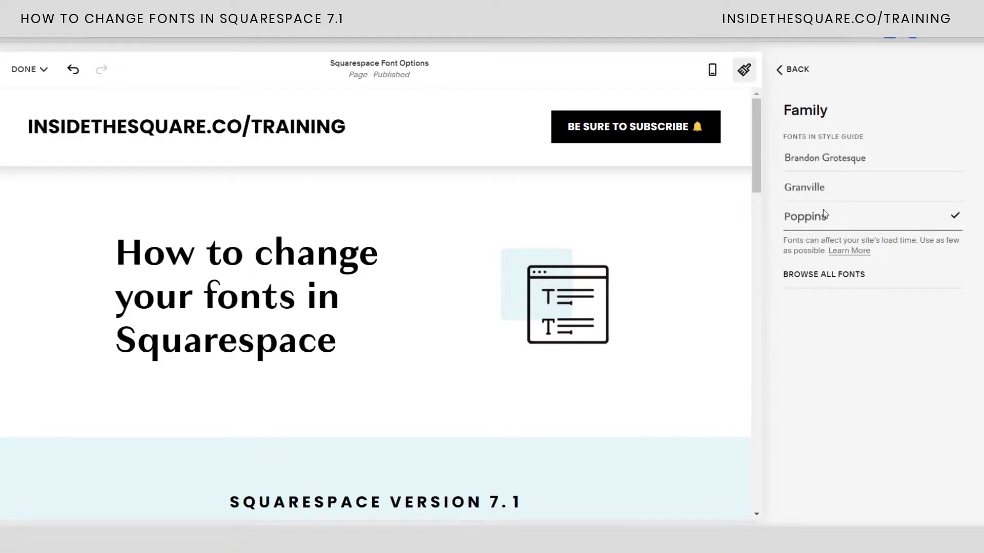
left_click(794, 69)
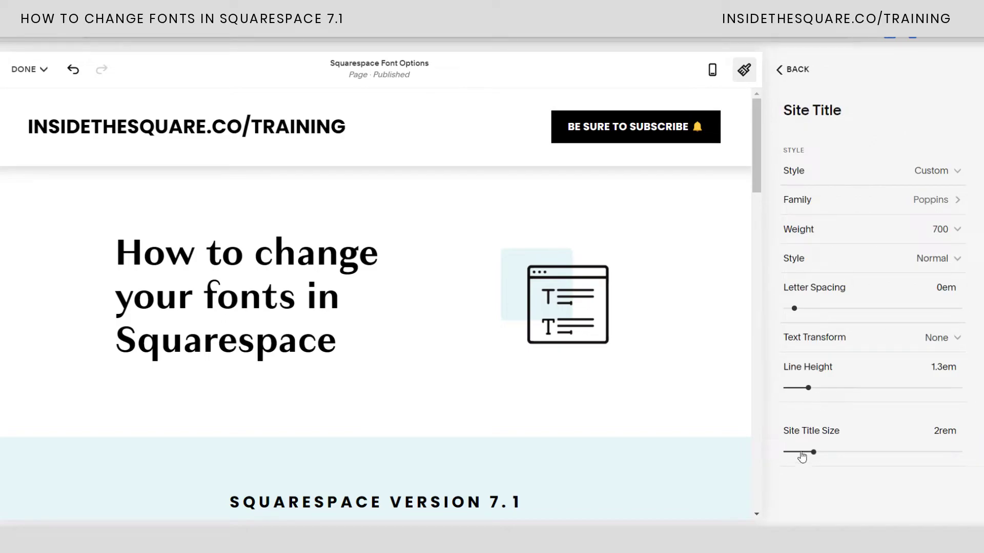
Set the site title to 1.7rem, weight 400 and 0.13em letter spacing
left_click_drag(797, 455, 808, 453)
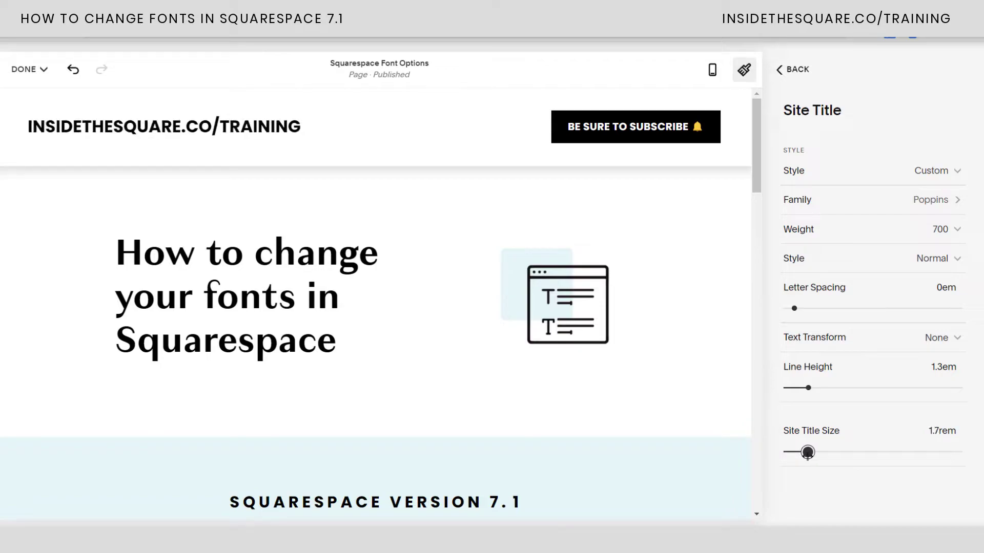
left_click(929, 240)
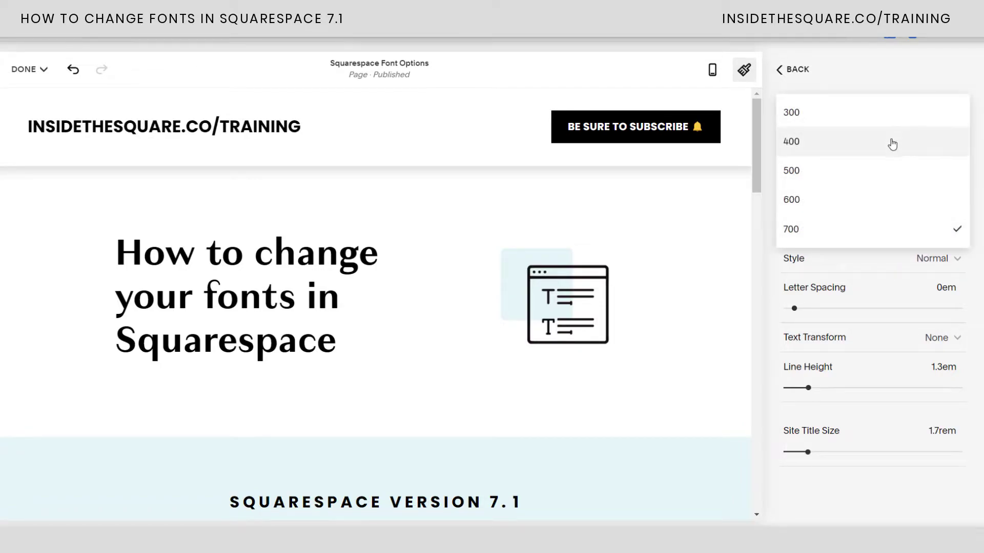
left_click(892, 143)
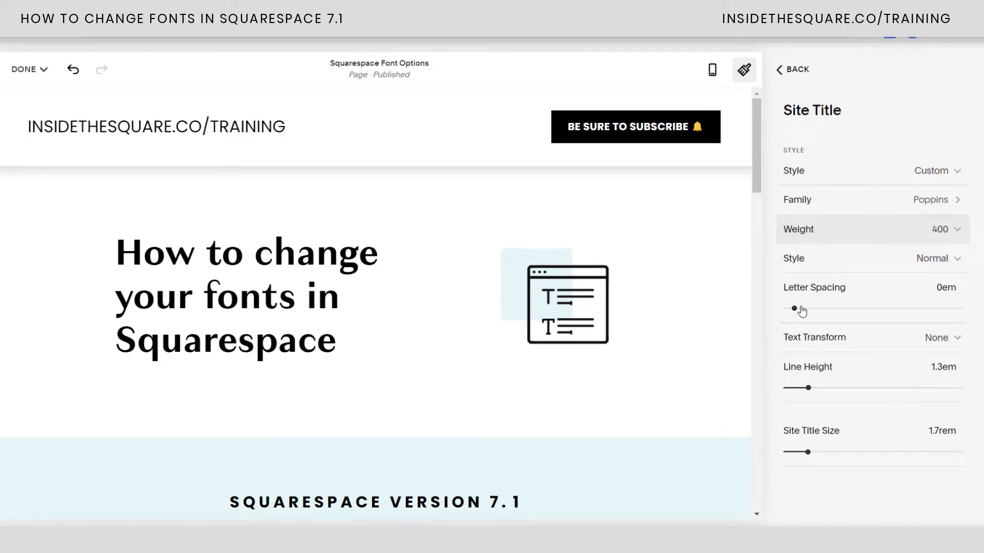
left_click_drag(795, 309, 805, 308)
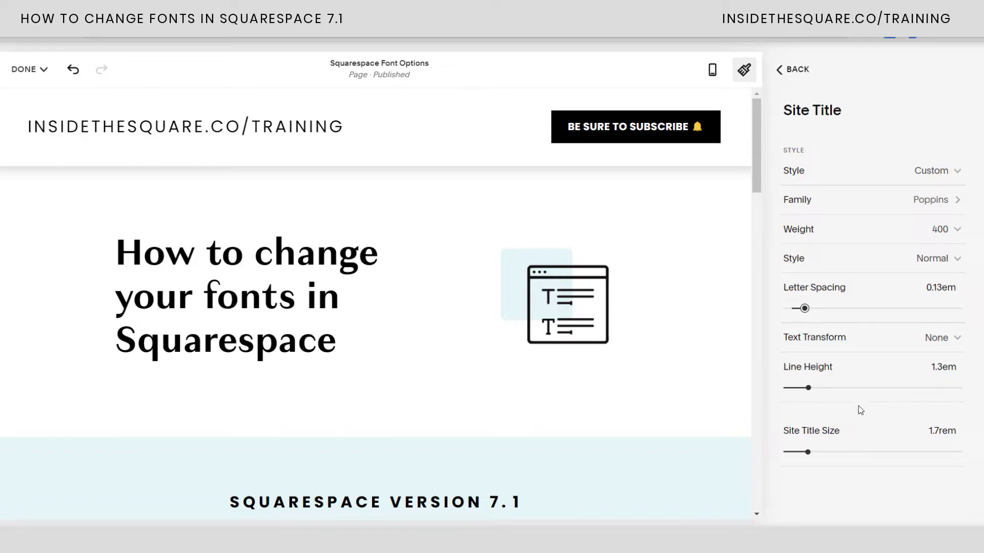
left_click(817, 342)
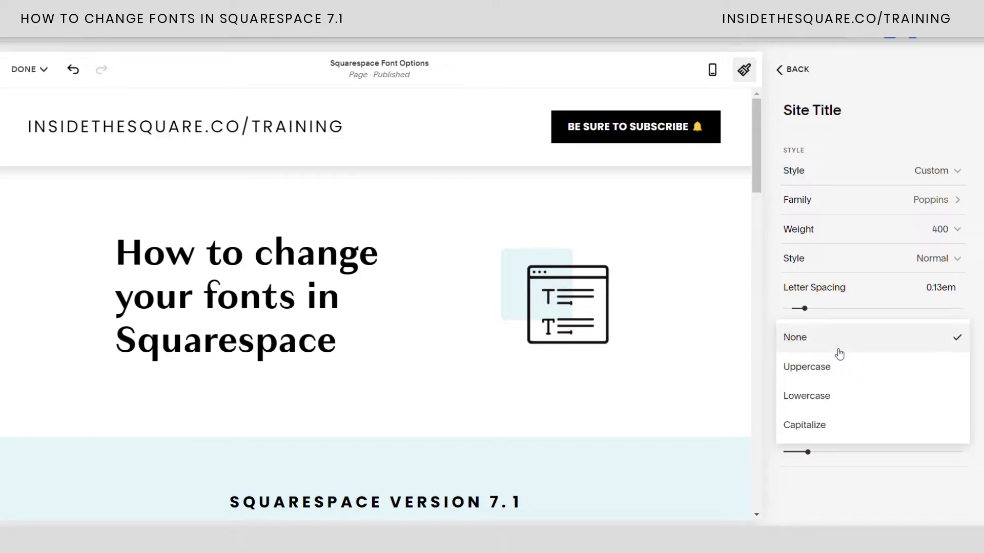
left_click(976, 314)
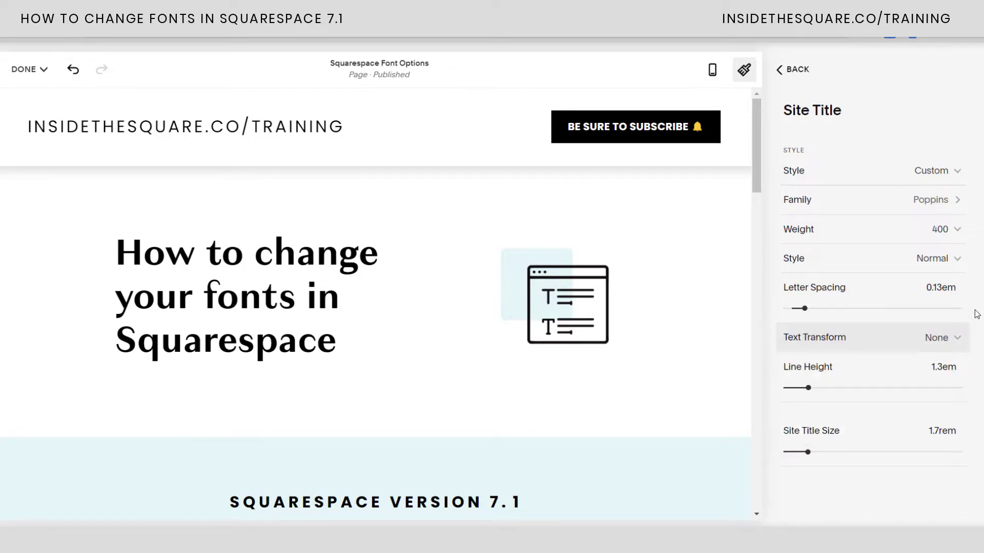
left_click(784, 70)
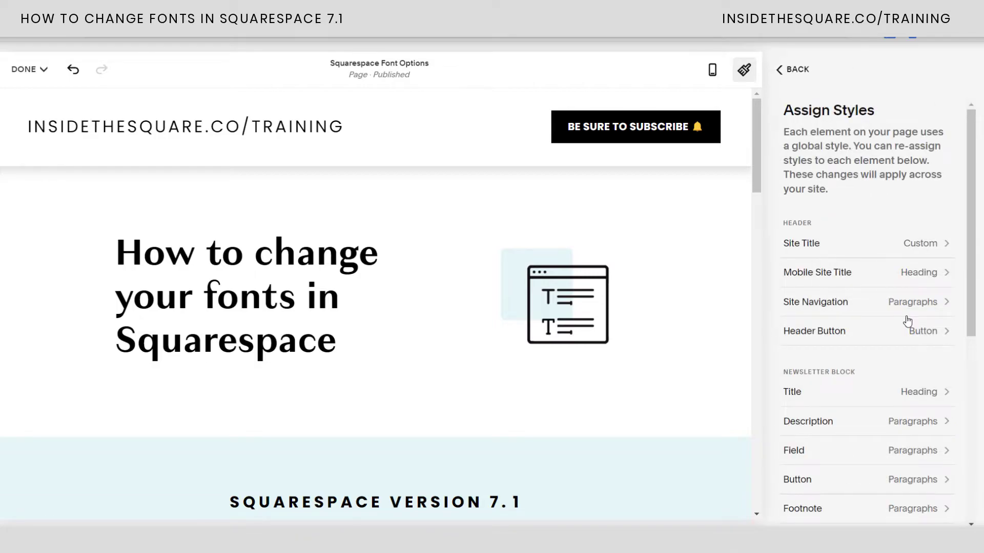
Review the restyled page, then save the font changes with Done > Save
scroll(661, 369, "down", 10)
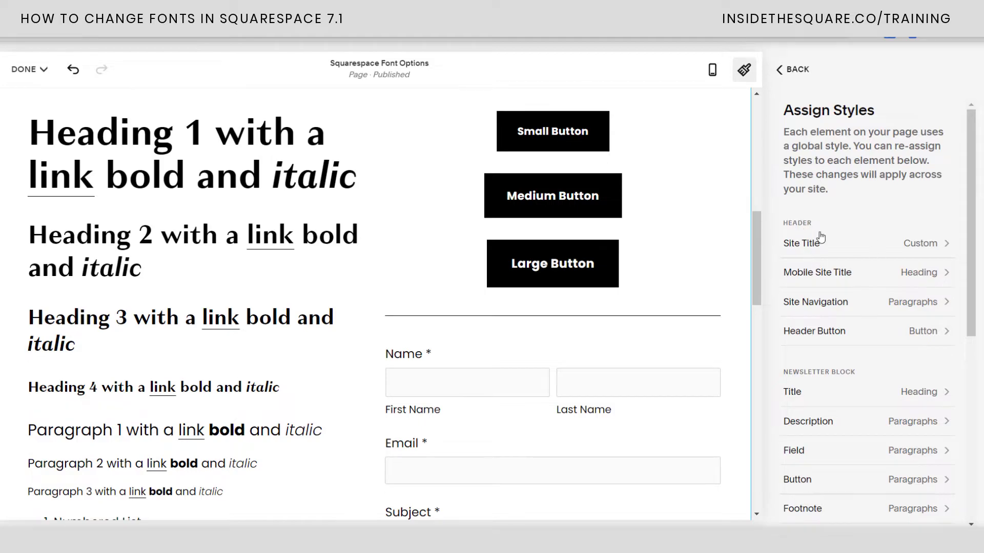
scroll(850, 354, "down", 1)
scroll(840, 344, "down", 2)
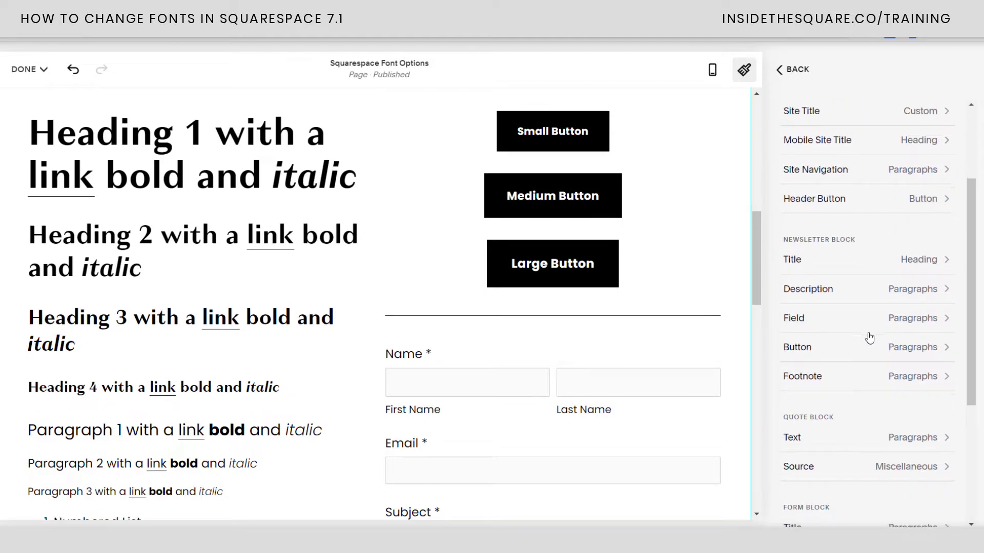
scroll(870, 338, "down", 4)
scroll(851, 272, "down", 1)
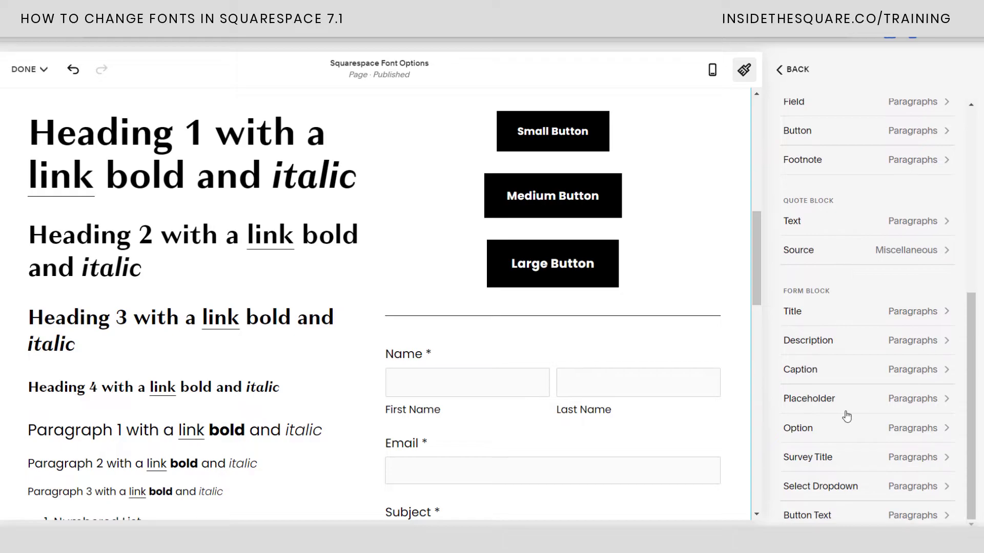
scroll(704, 313, "down", 15)
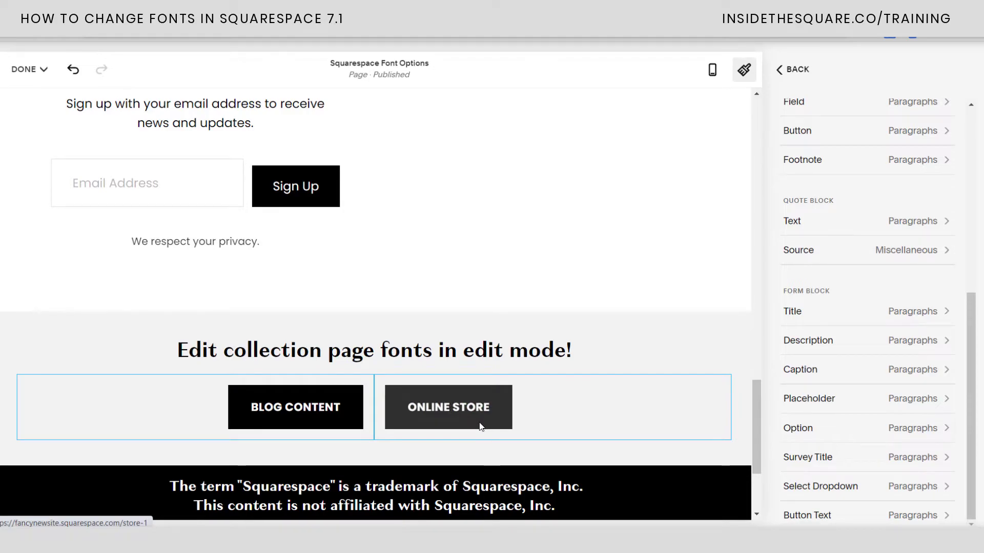
scroll(710, 309, "up", 20)
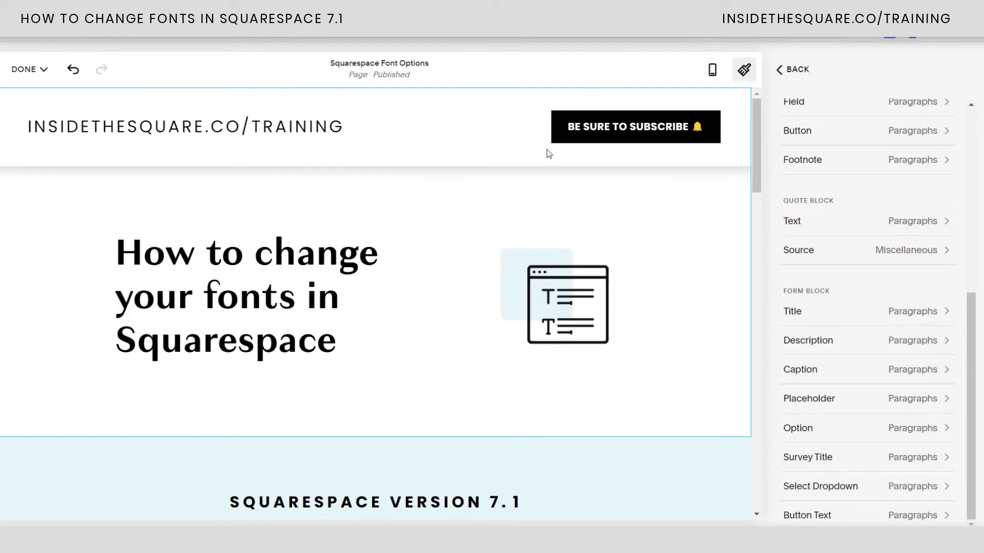
left_click(26, 69)
left_click(37, 93)
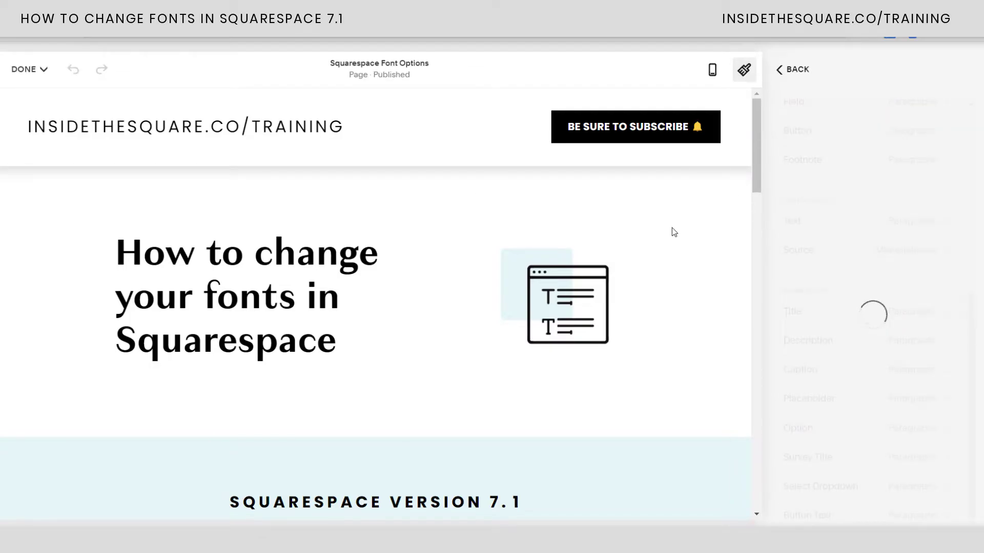
scroll(675, 265, "down", 20)
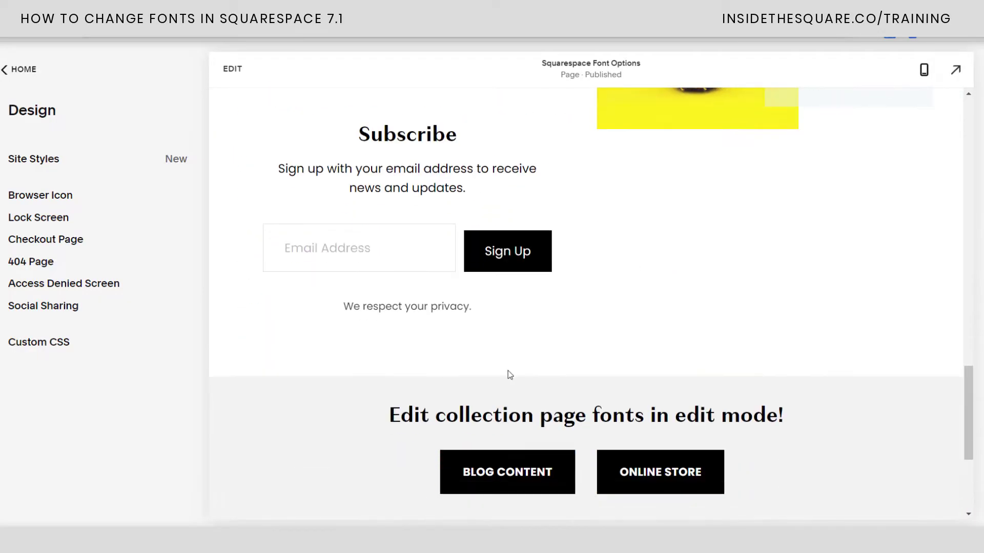
Edit the blog page and check the Blog: Basic Grid Title style in Assign Styles
left_click(517, 467)
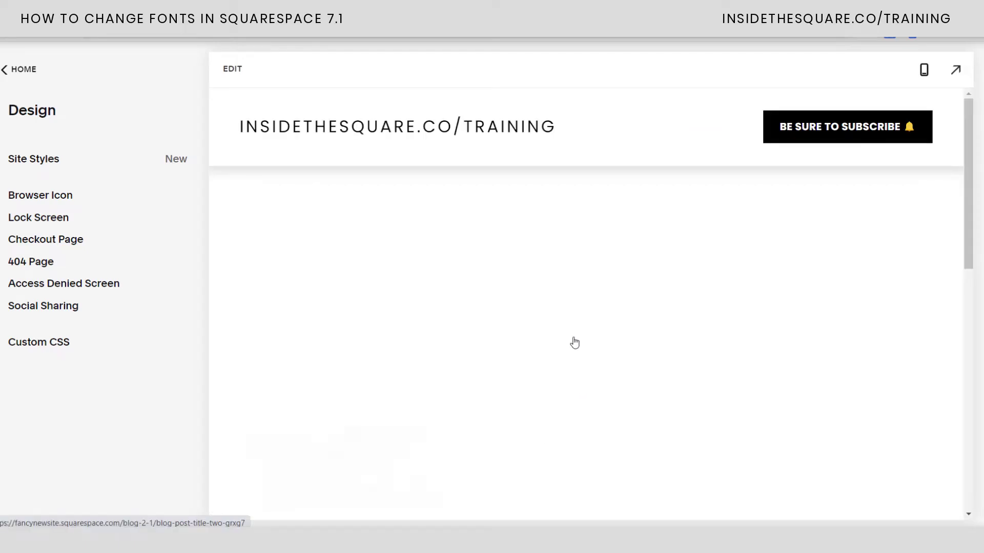
left_click(231, 71)
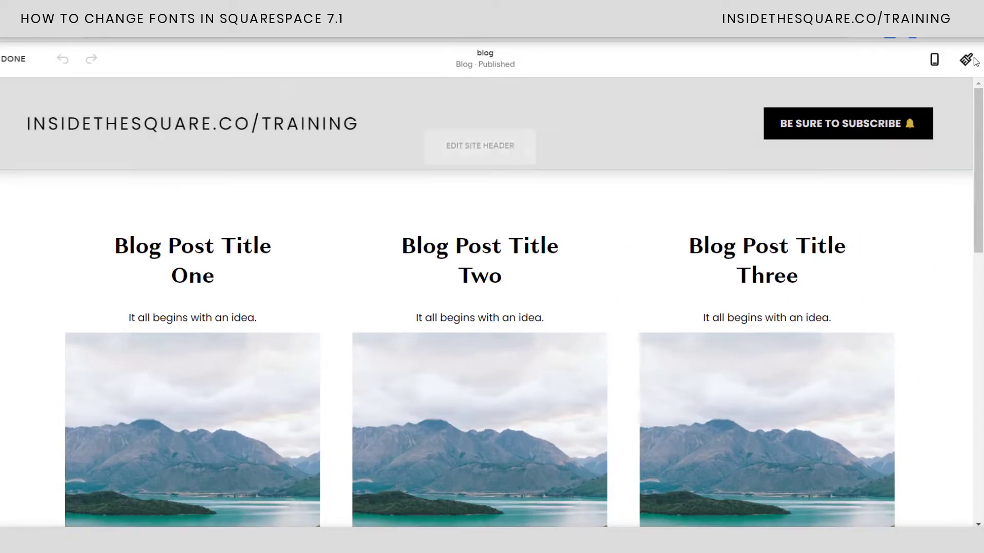
left_click(966, 60)
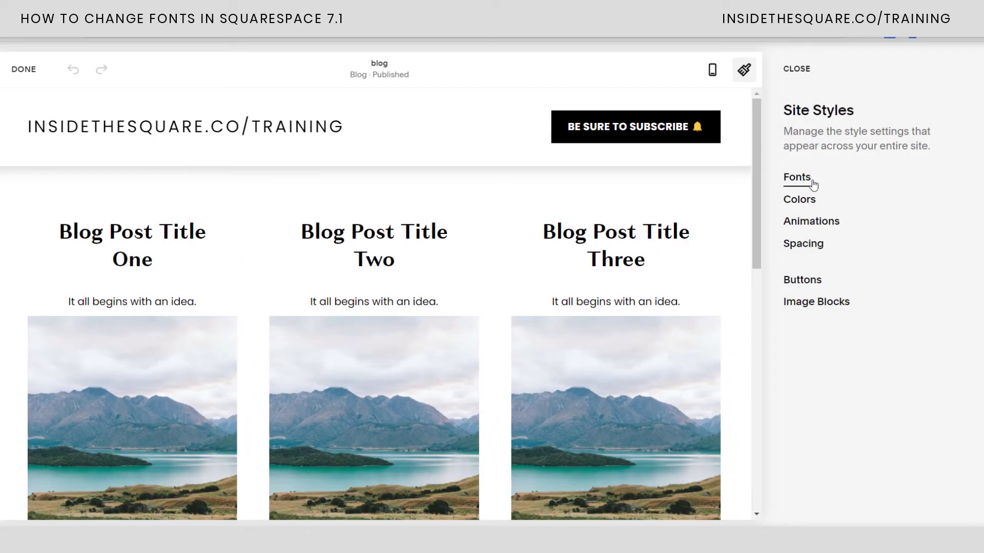
left_click(814, 184)
scroll(894, 318, "down", 2)
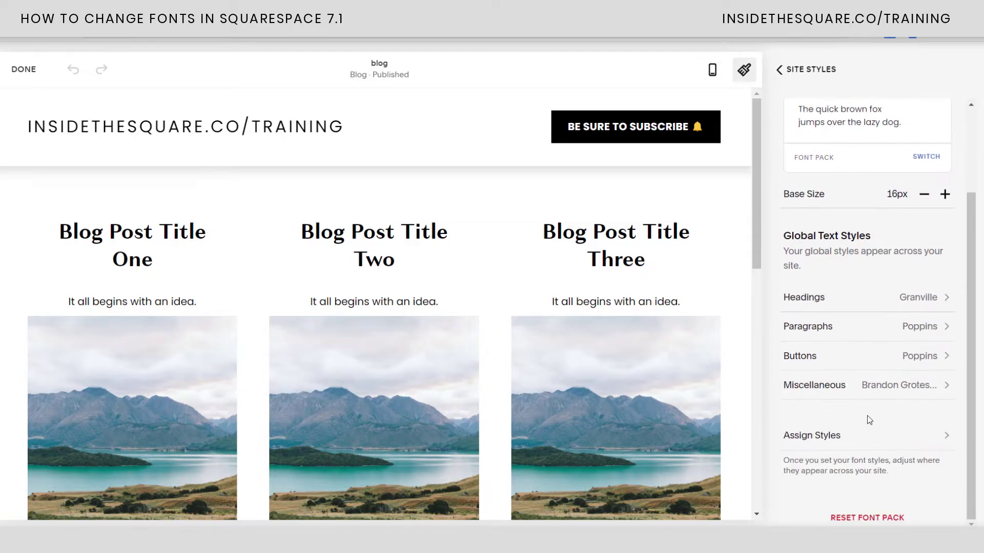
left_click(846, 439)
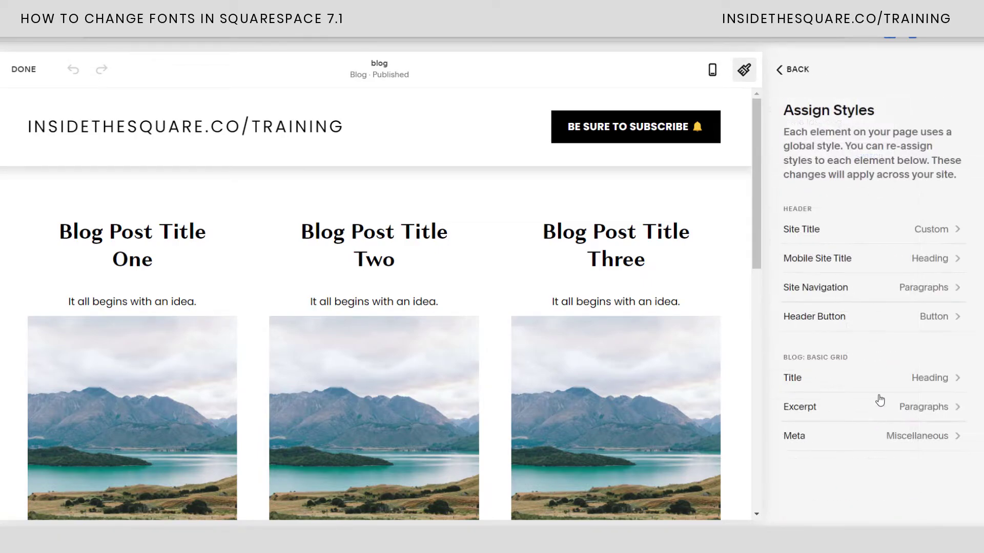
double_click(836, 369)
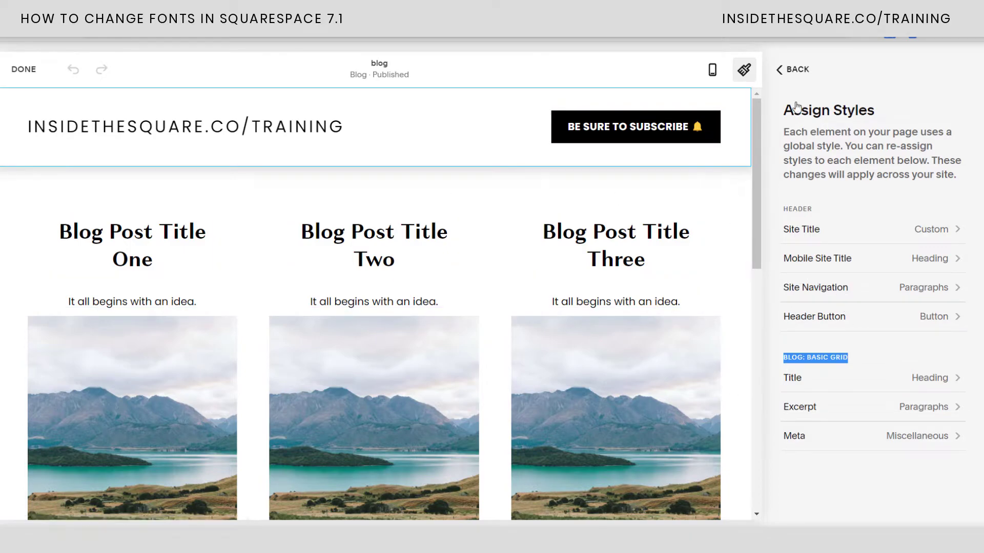
Close the style editor and go to the Online Store page
left_click(793, 72)
left_click(793, 71)
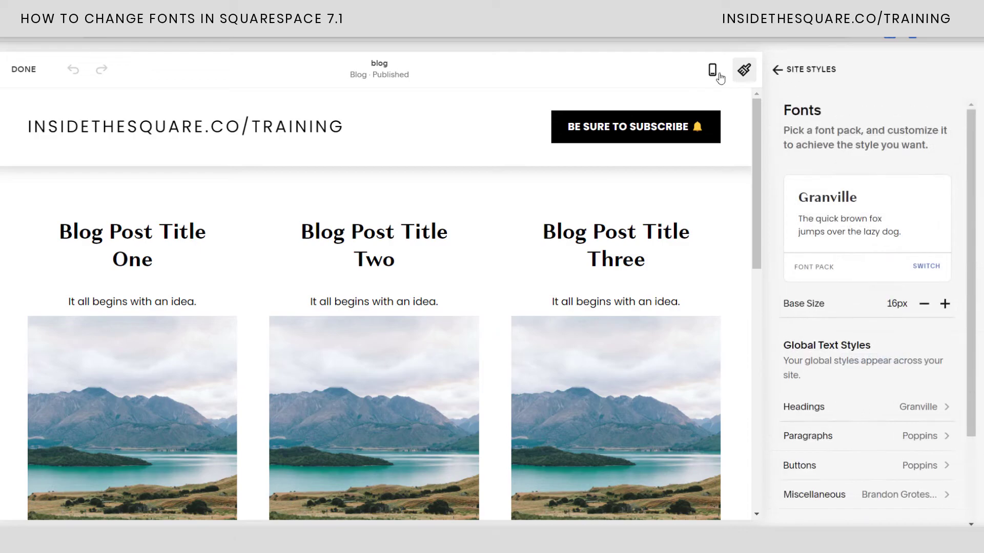
left_click(30, 71)
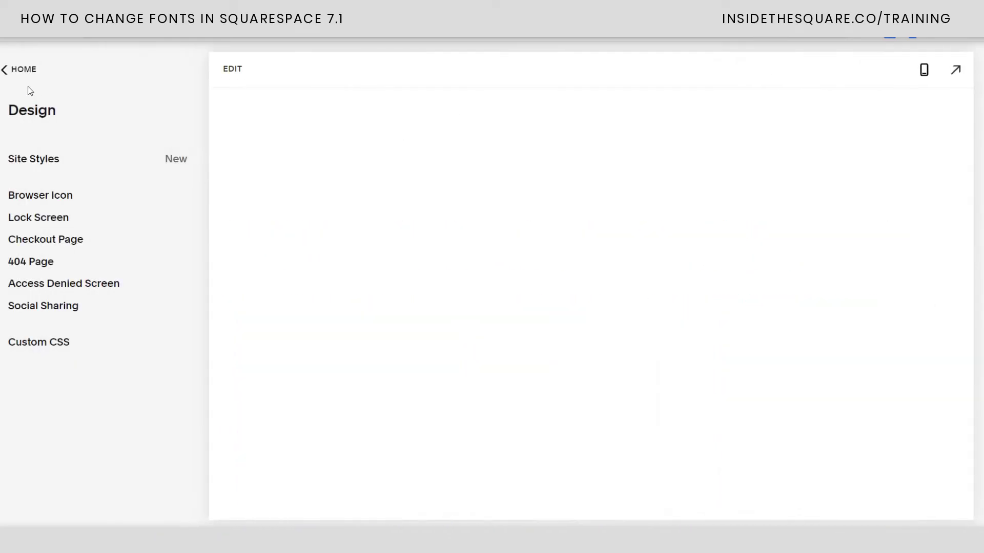
left_click(23, 69)
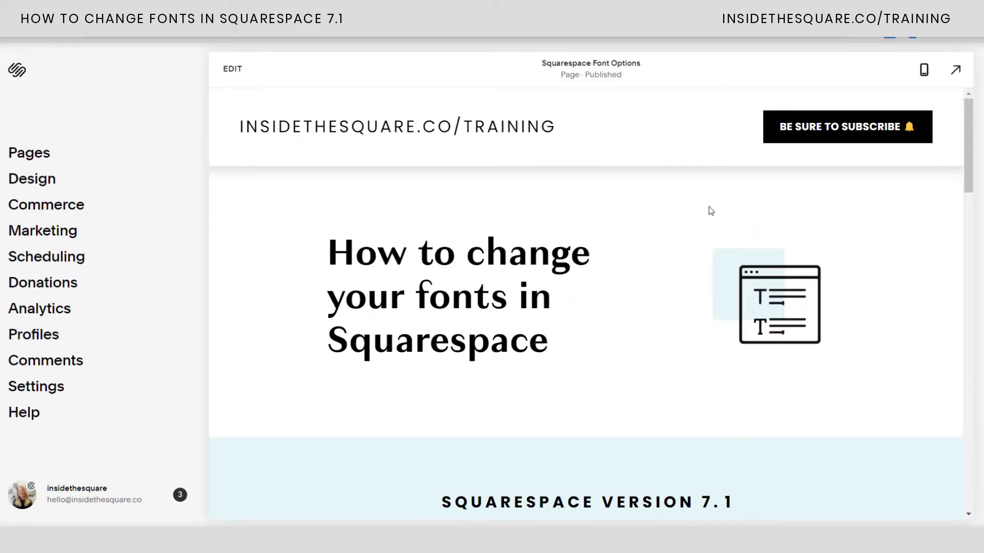
scroll(711, 211, "down", 15)
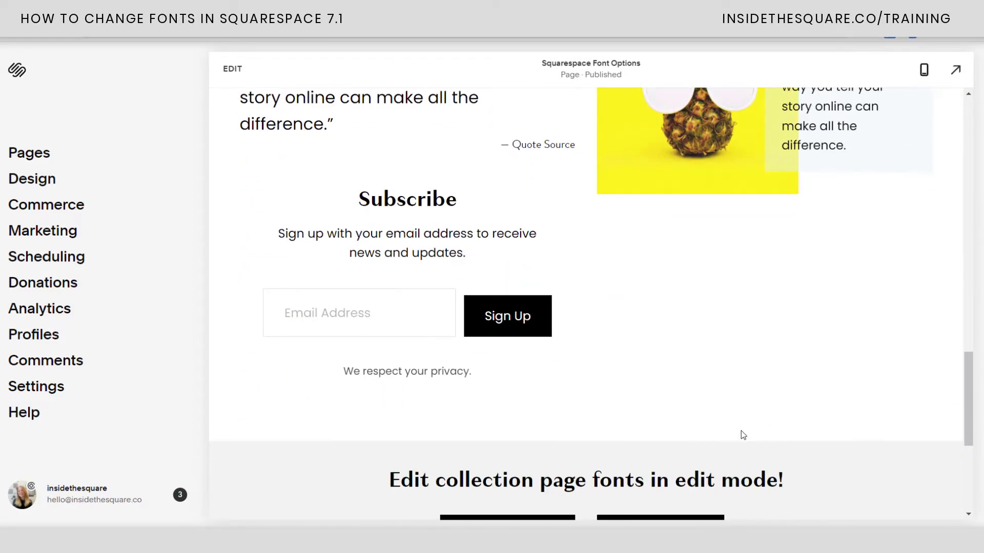
scroll(741, 432, "down", 5)
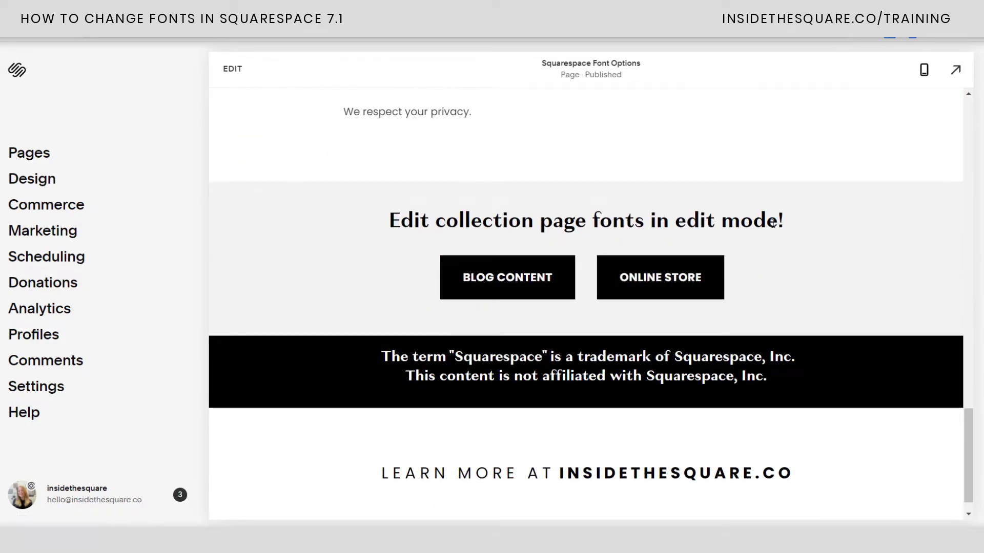
left_click(667, 278)
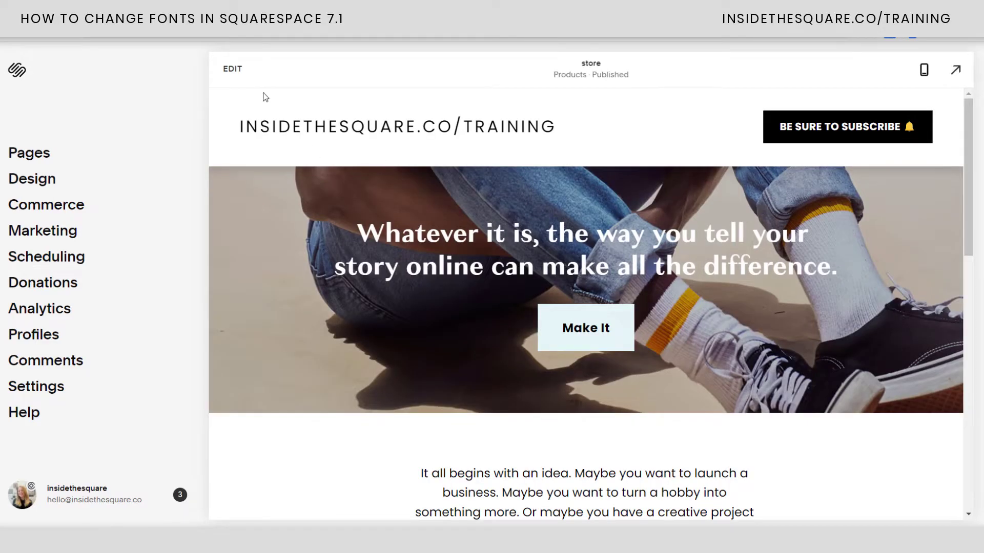
Edit the store page and open Site Styles > Fonts > Assign Styles
left_click(233, 72)
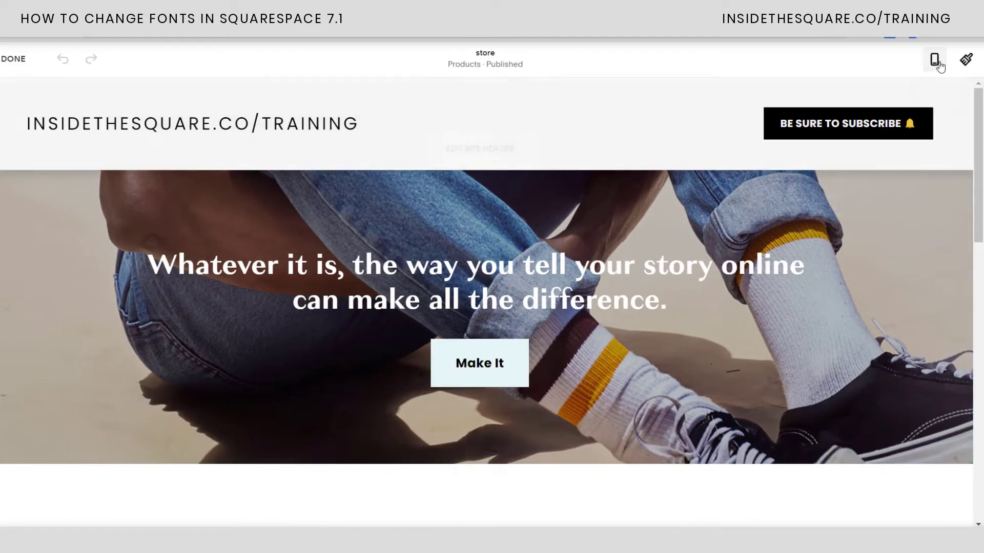
left_click(966, 60)
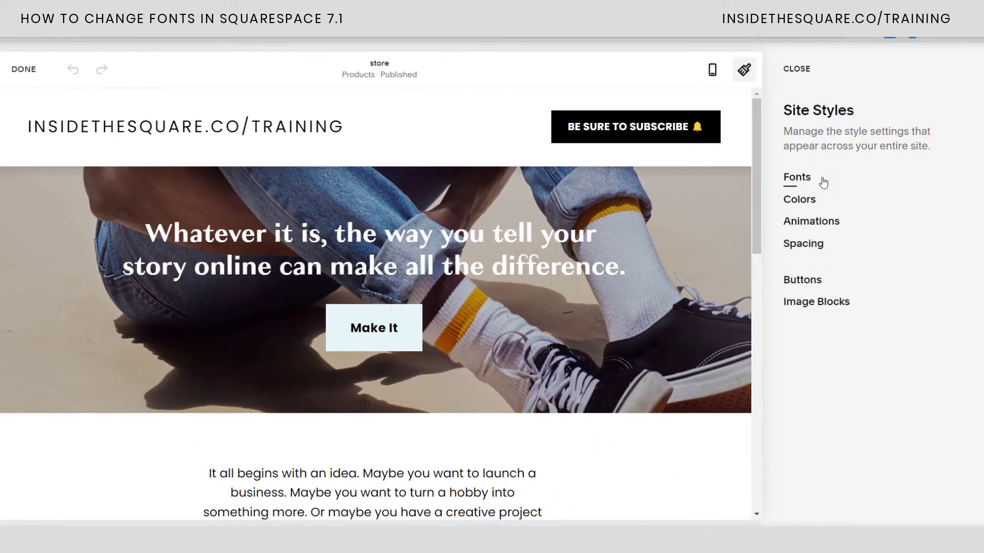
left_click(824, 182)
scroll(871, 425, "down", 3)
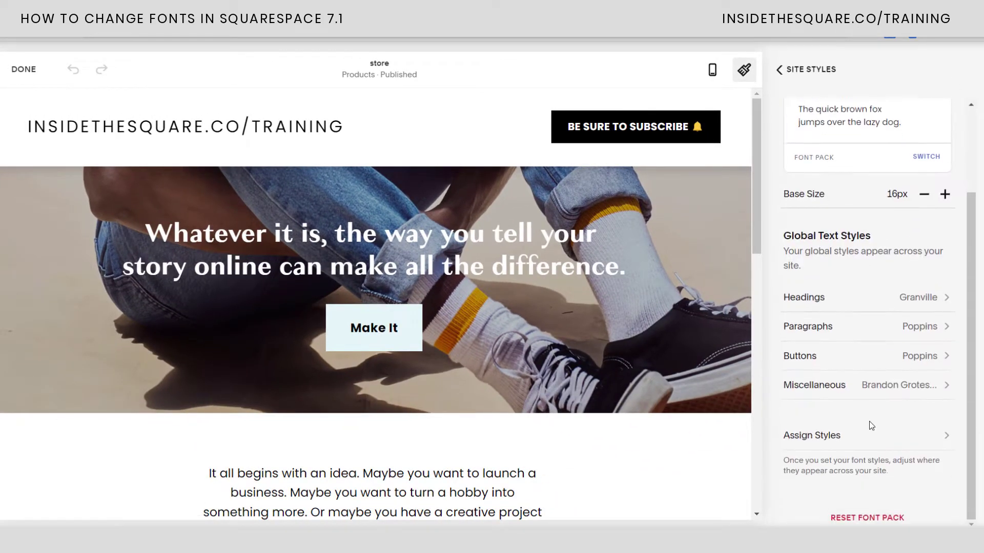
left_click(830, 436)
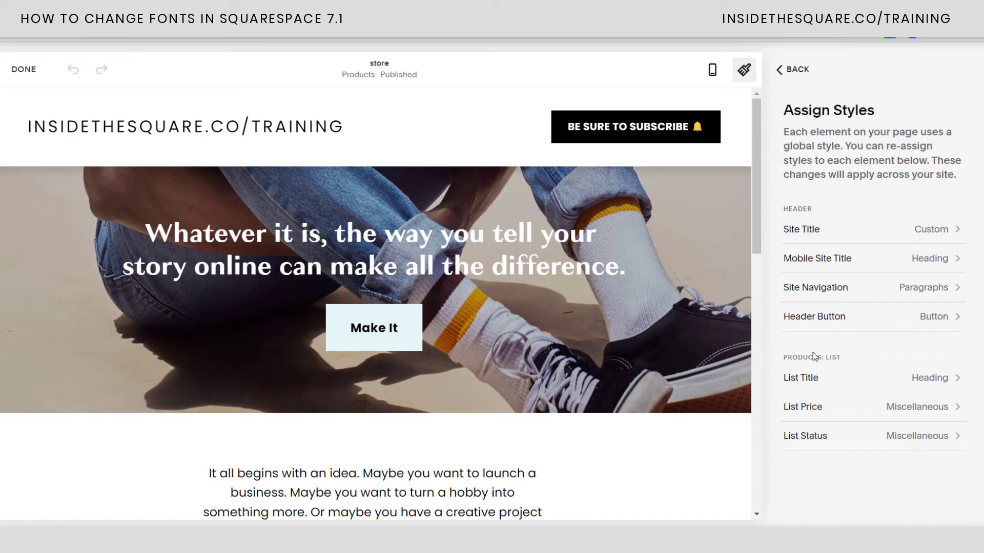
scroll(552, 353, "down", 8)
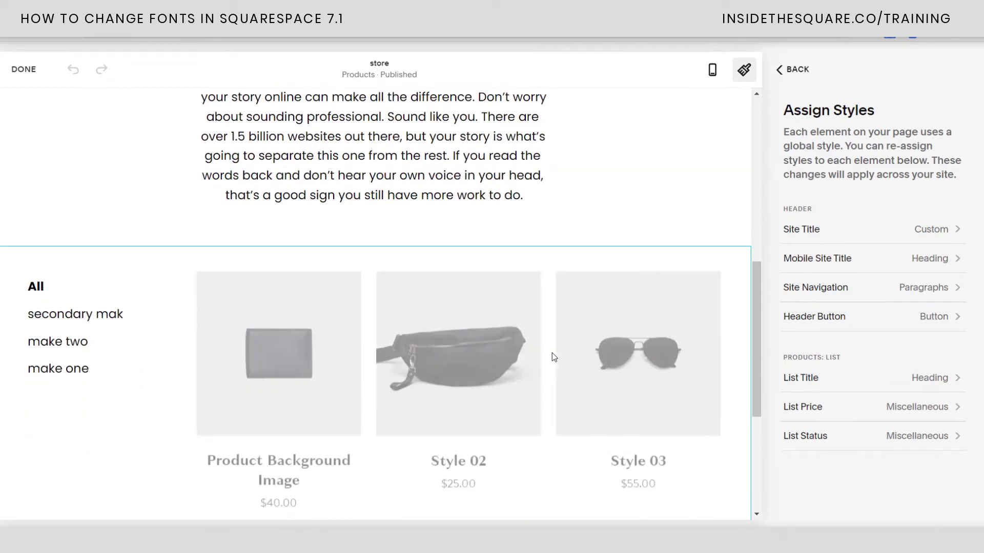
scroll(575, 450, "down", 3)
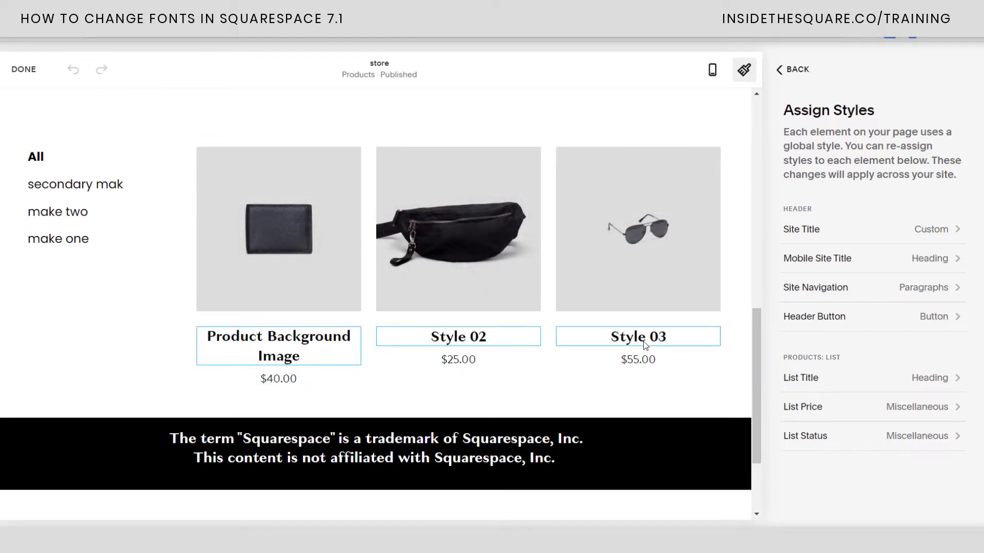
Give product List Titles a Custom style using the Lobster font
left_click(858, 380)
left_click(902, 174)
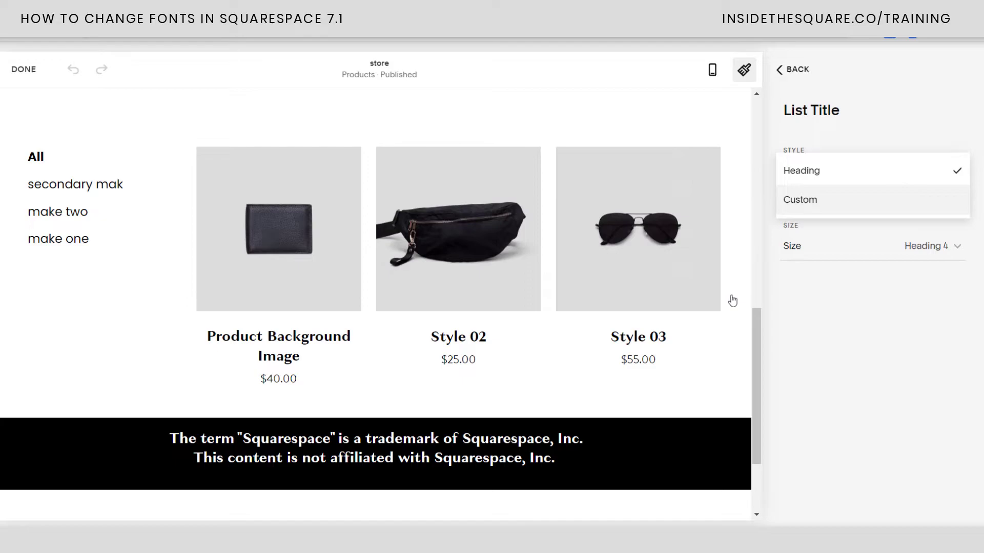
left_click(851, 210)
left_click(916, 200)
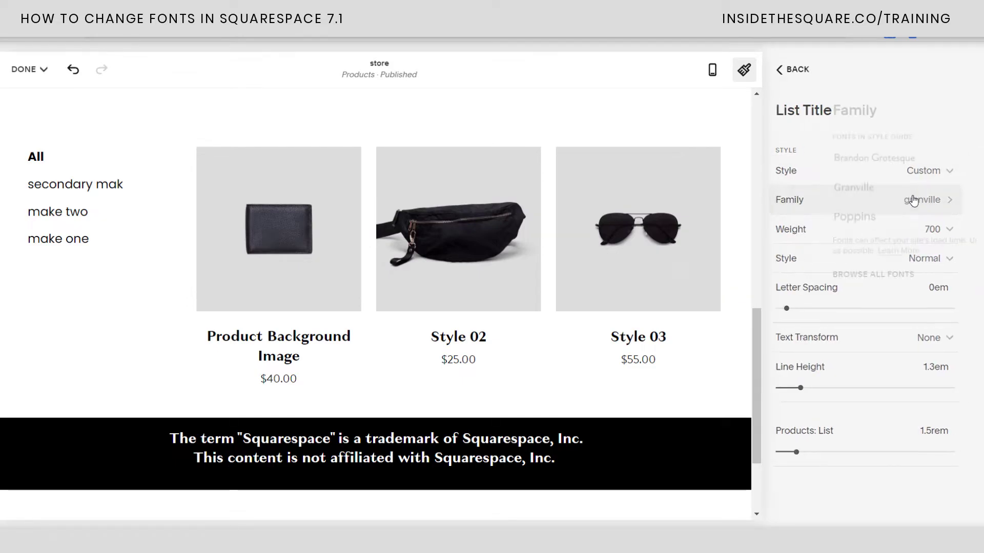
left_click(875, 227)
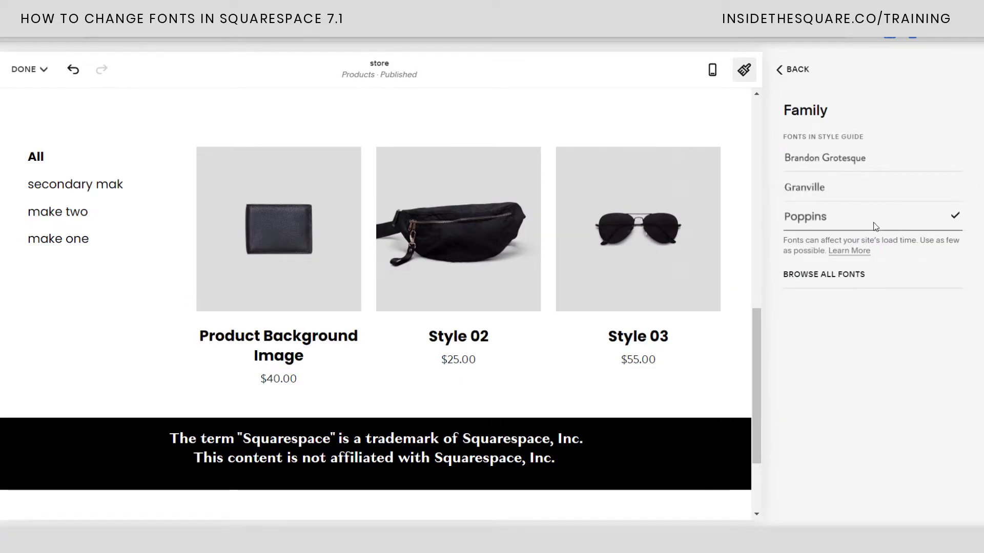
left_click(853, 277)
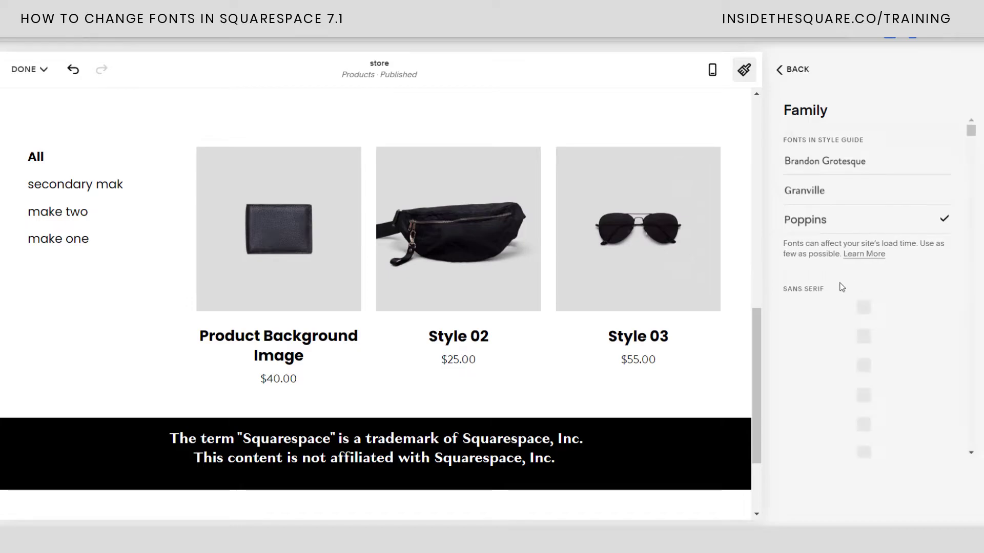
left_click(872, 141)
type("lobster")
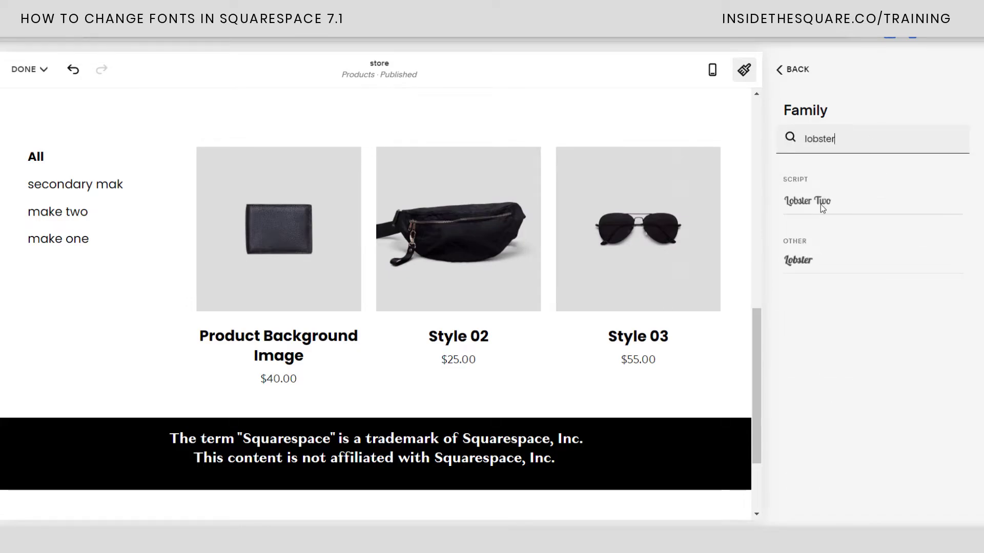
left_click(813, 261)
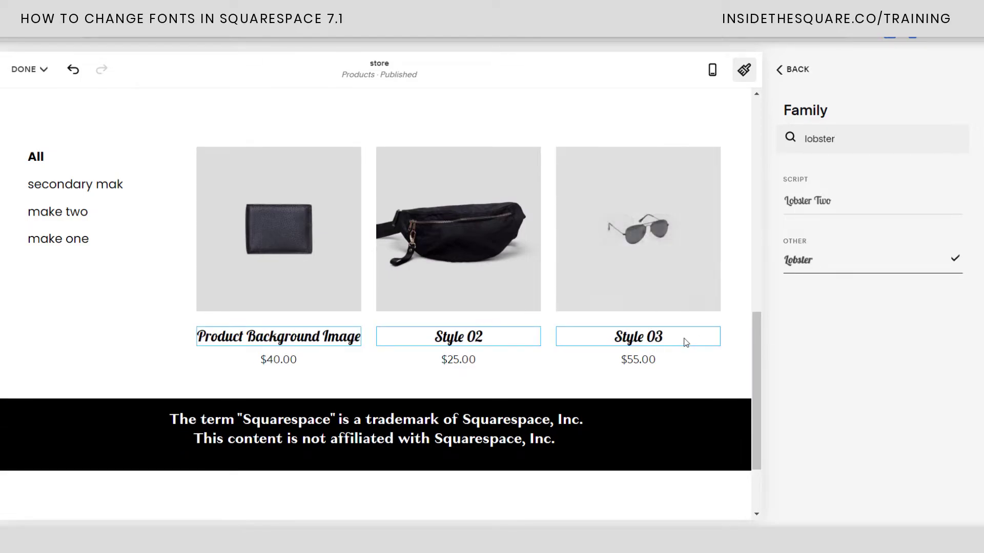
Finish editing and save the font changes
scroll(694, 357, "up", 10)
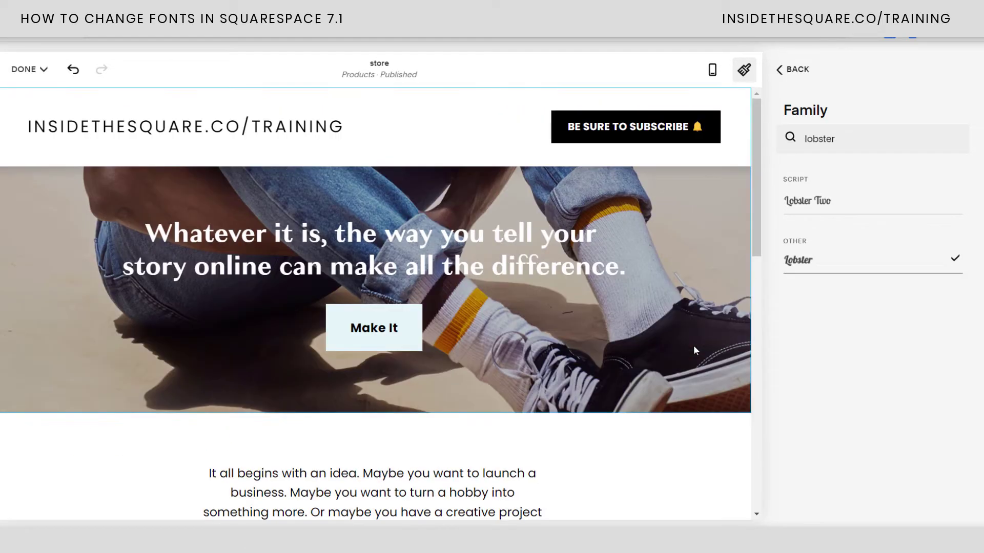
left_click(26, 70)
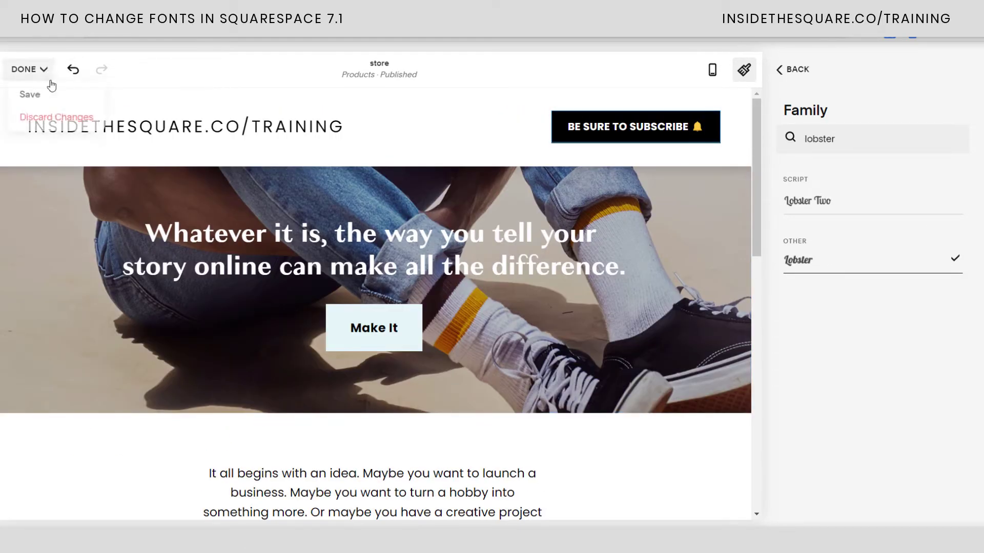
left_click(47, 96)
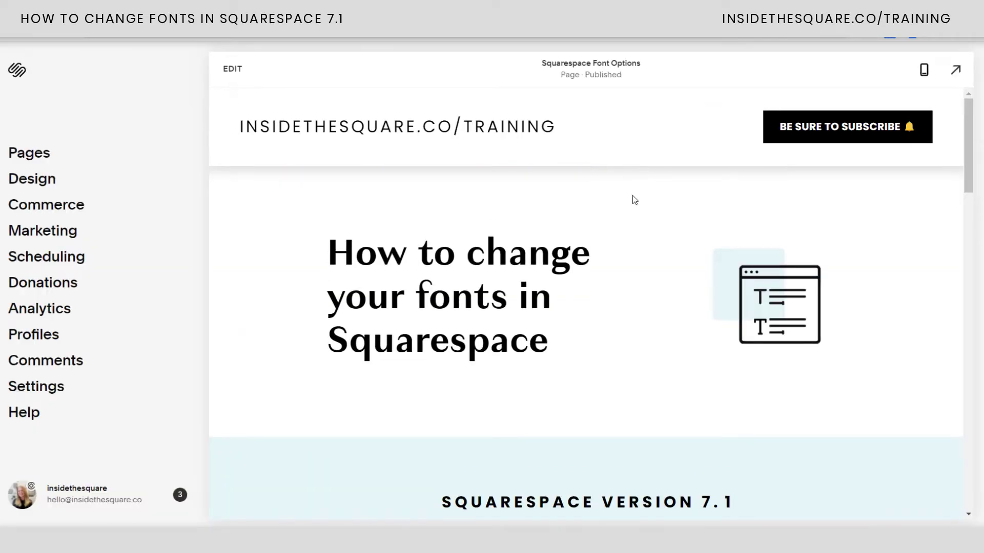
Scroll through the Font Options page to review Granville headings and Poppins paragraphs, lists and buttons
scroll(617, 285, "down", 3)
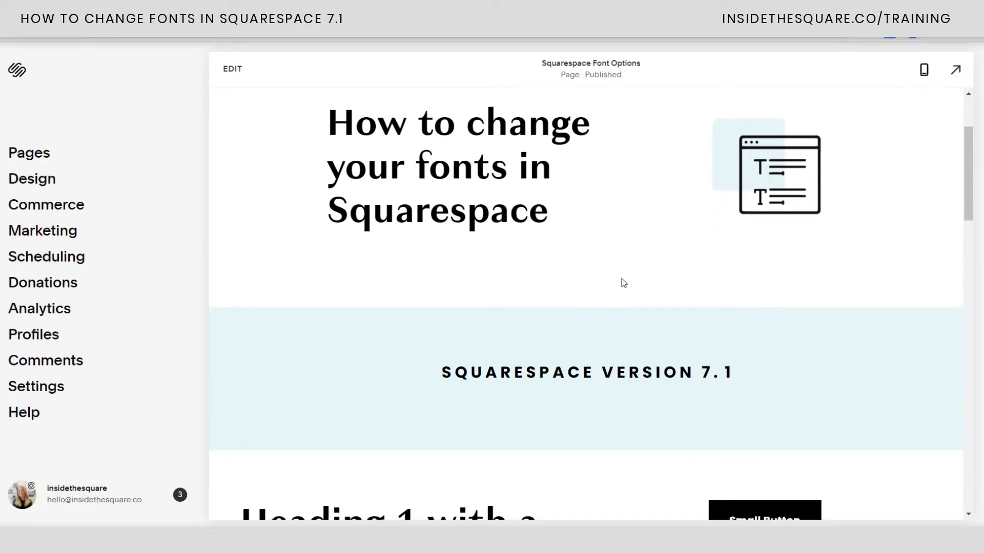
scroll(687, 228, "down", 9)
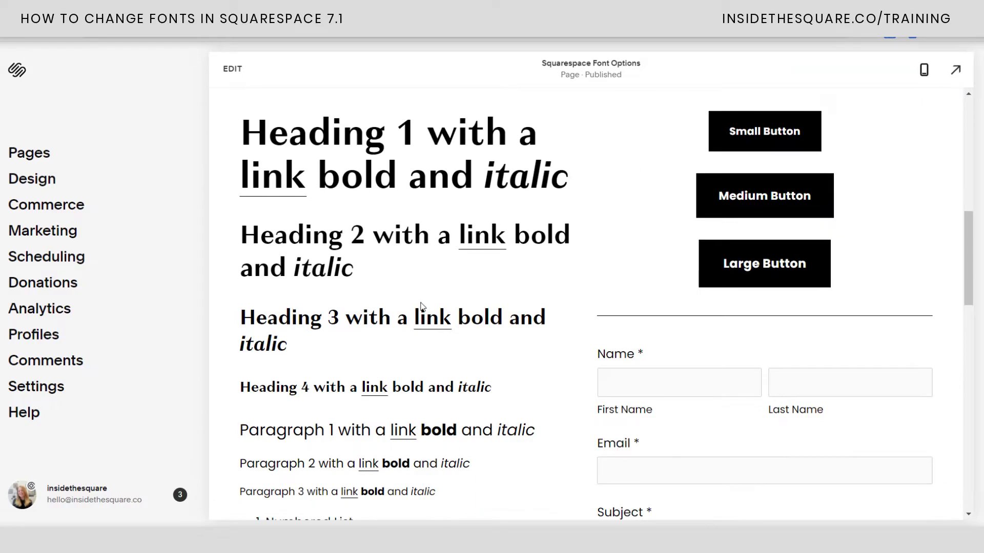
scroll(353, 283, "down", 6)
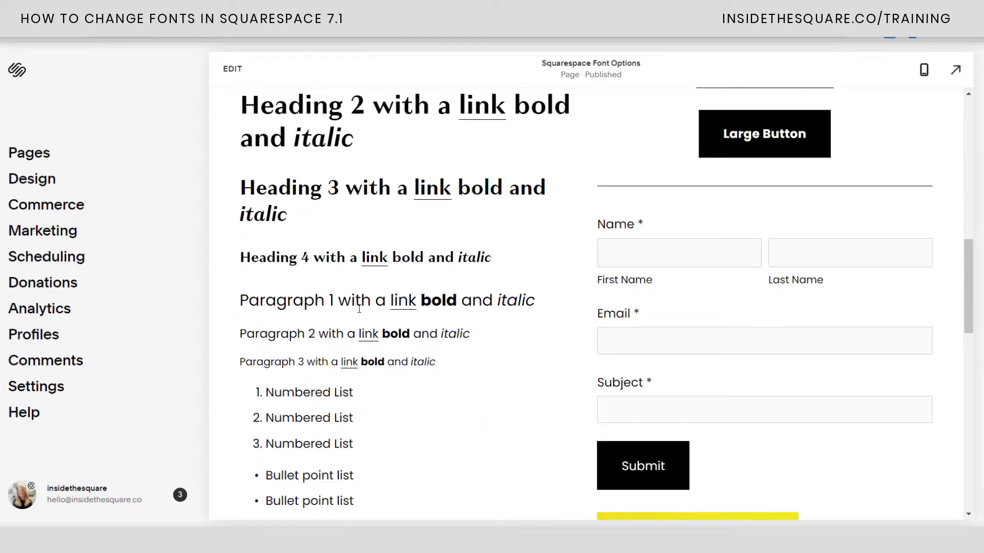
scroll(374, 288, "down", 3)
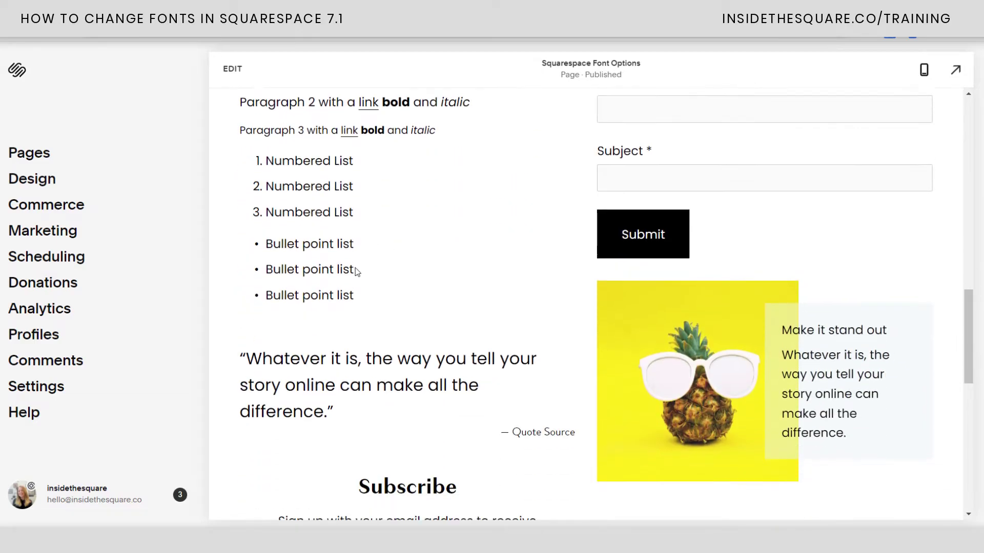
scroll(564, 298, "down", 2)
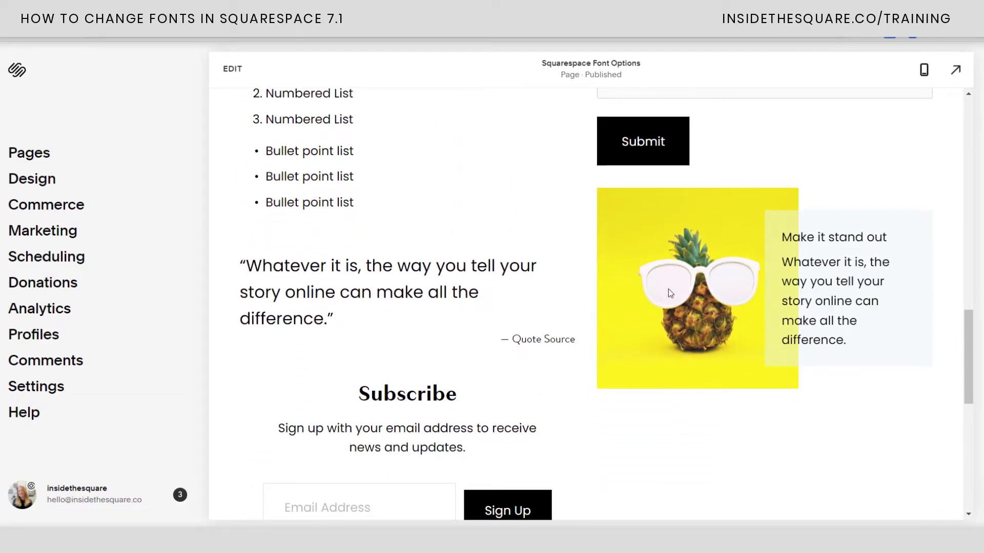
scroll(728, 305, "up", 8)
scroll(702, 279, "up", 4)
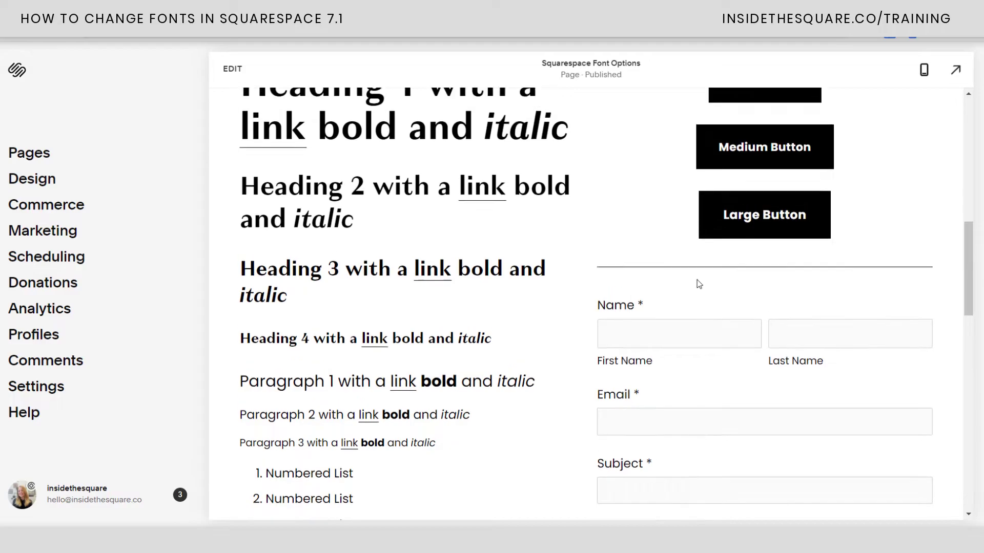
scroll(672, 261, "down", 2)
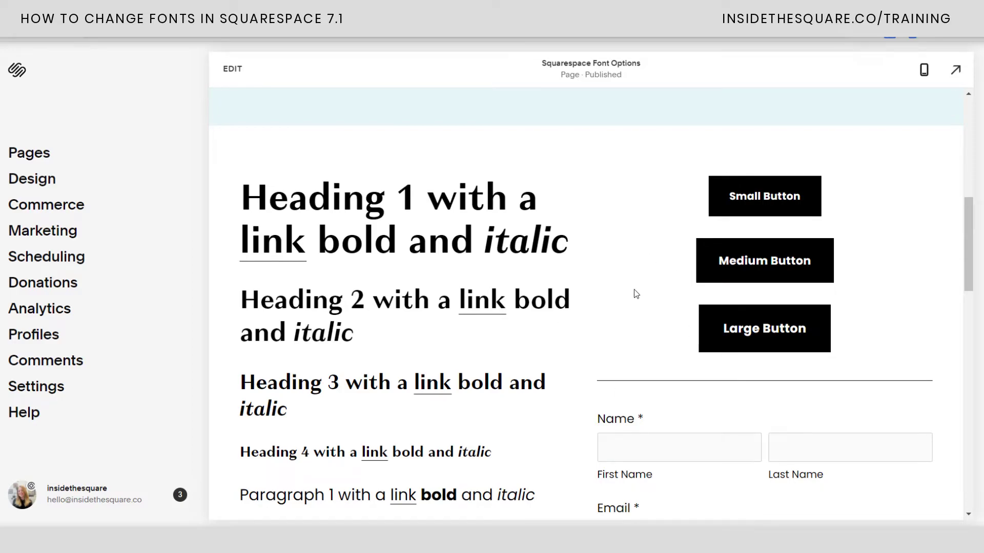
scroll(634, 290, "down", 2)
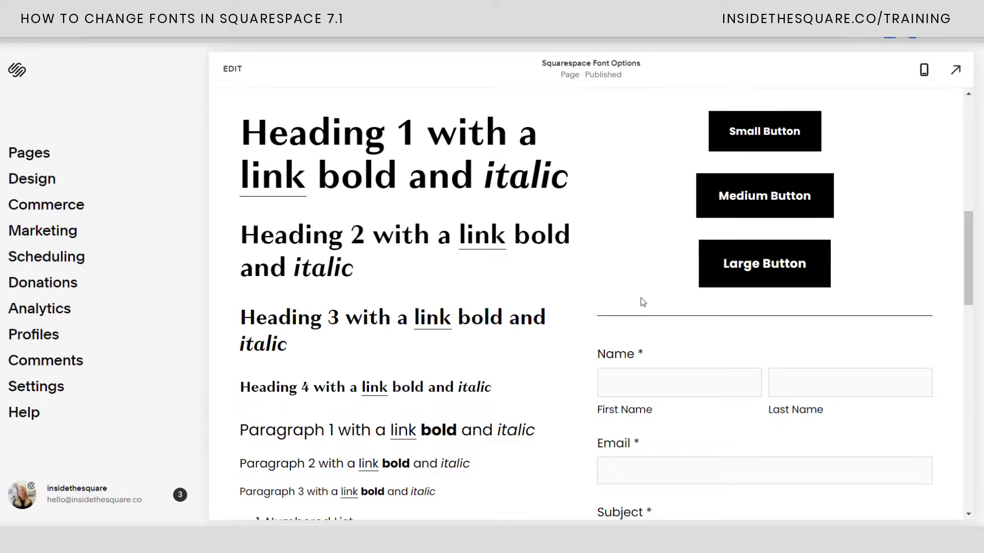
Edit the Font Options page and open Site Styles > Fonts > Assign Styles
left_click(227, 76)
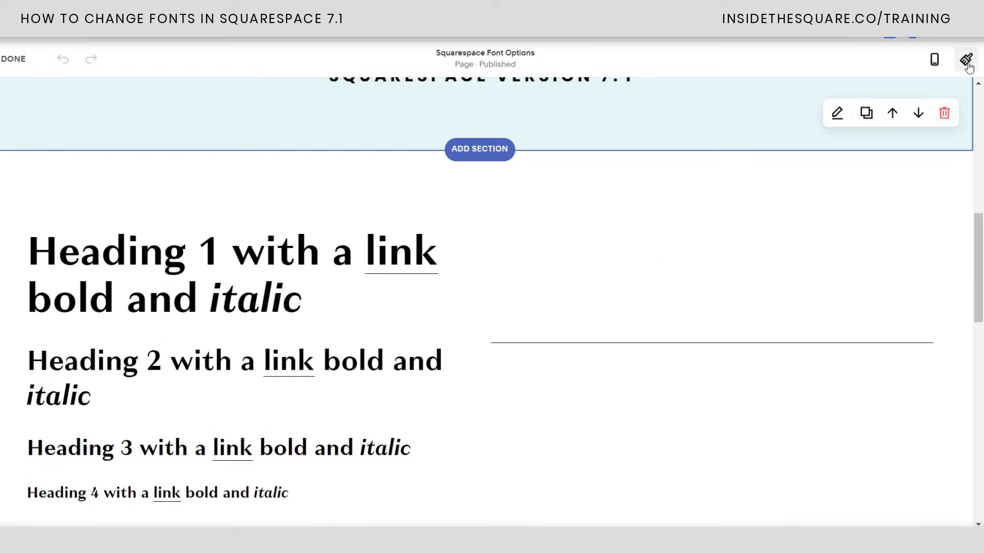
left_click(966, 61)
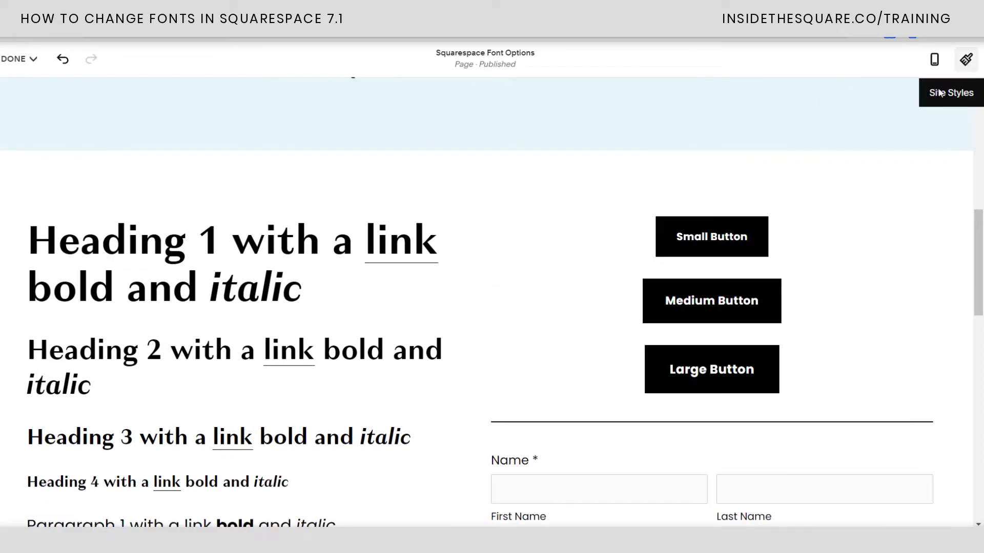
left_click(800, 178)
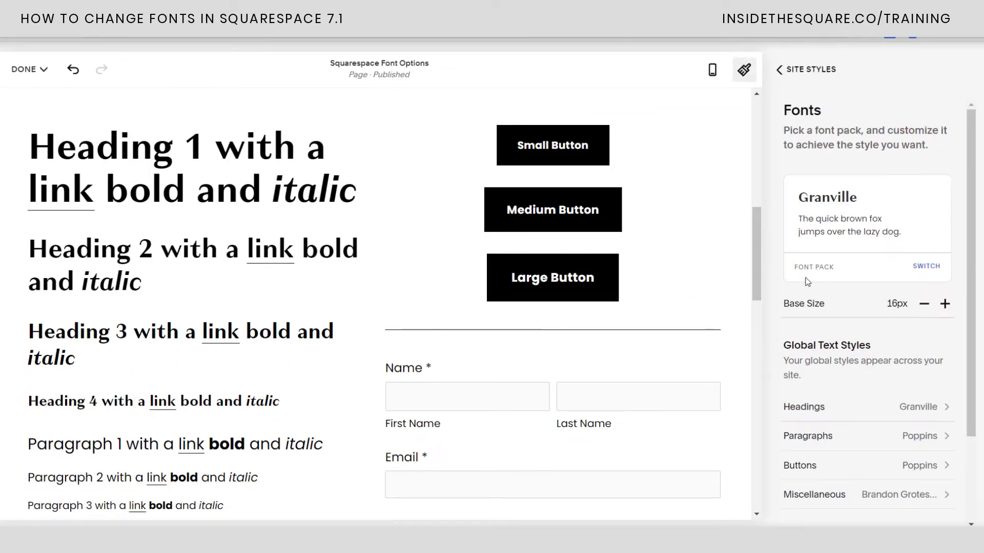
scroll(850, 291, "down", 2)
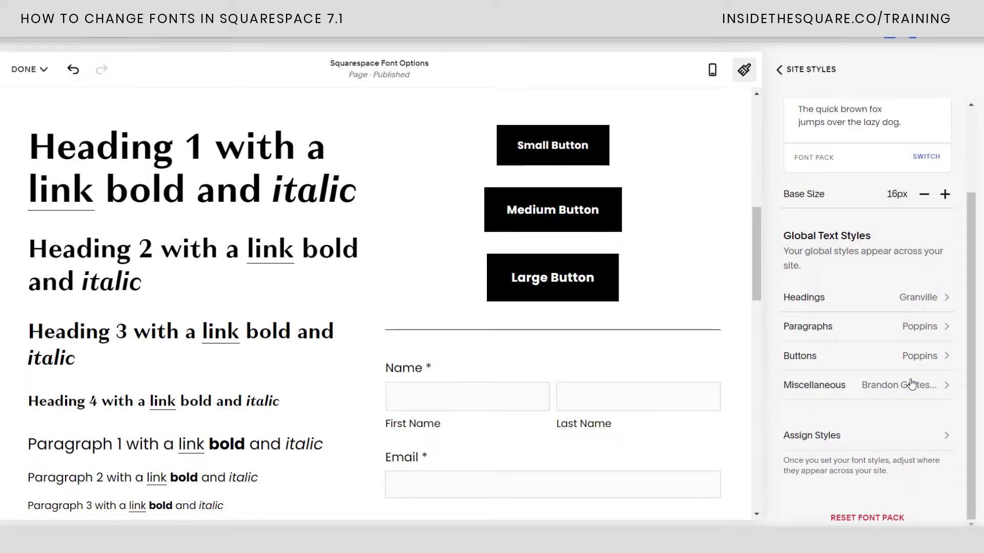
left_click(826, 445)
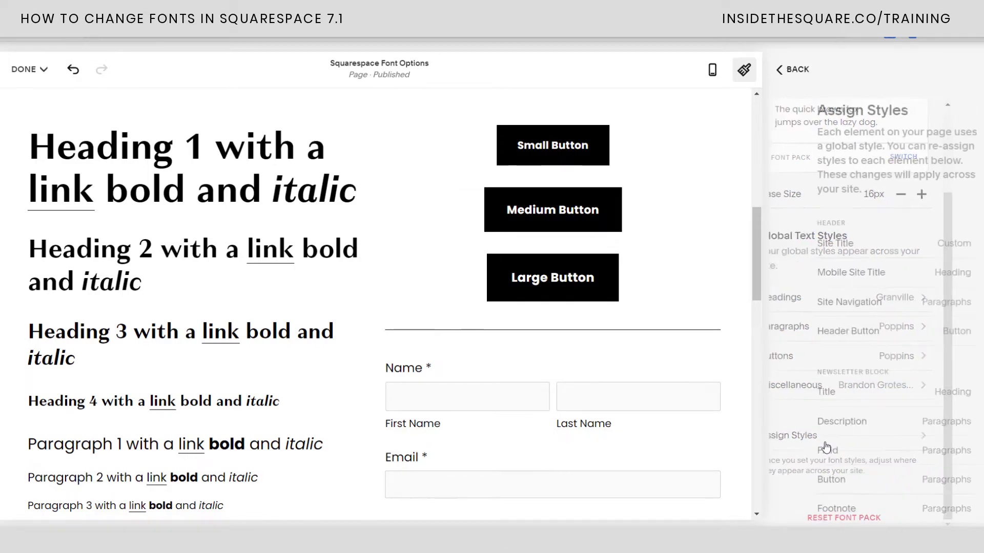
Compare style rows: newsletter title on Heading, quote source on Miscellaneous
scroll(862, 305, "down", 6)
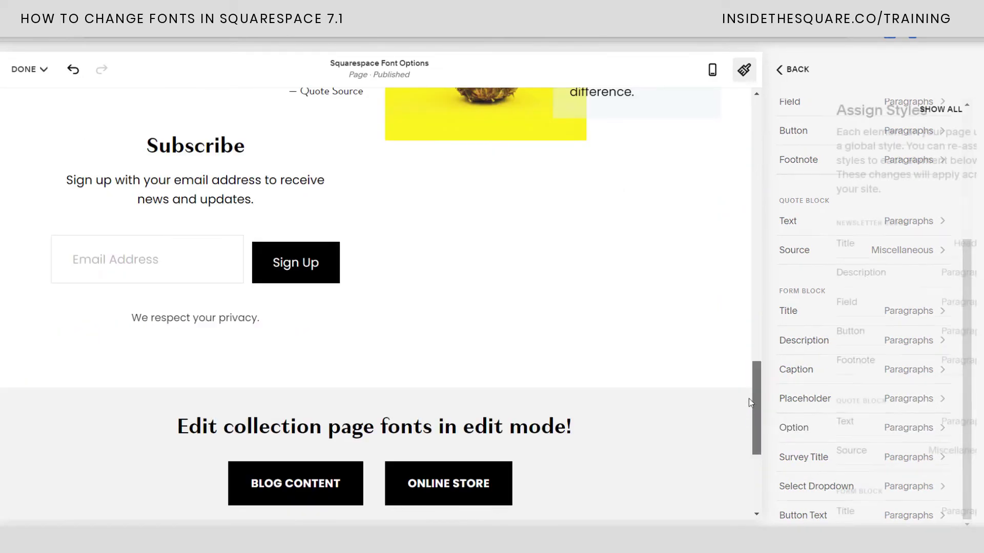
scroll(684, 361, "up", 2)
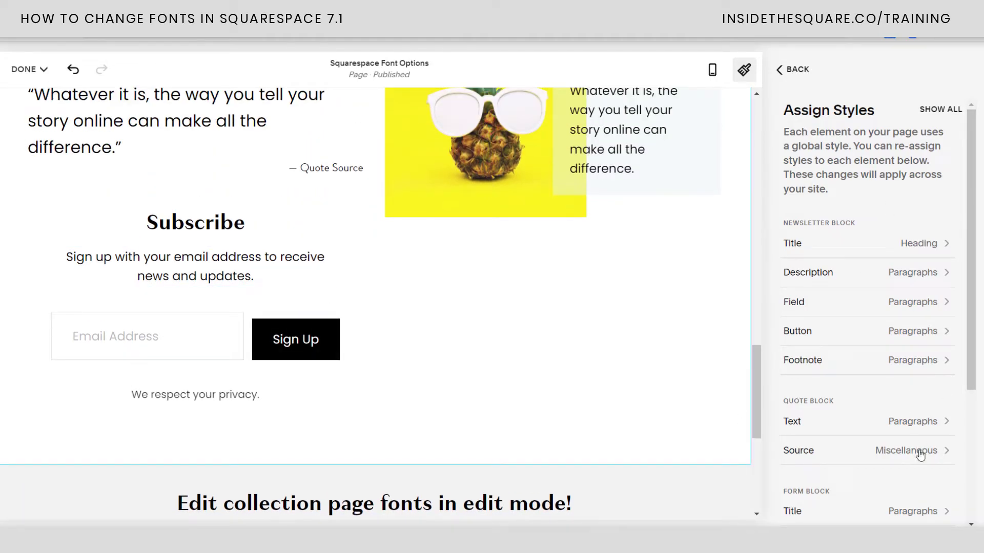
scroll(668, 357, "up", 4)
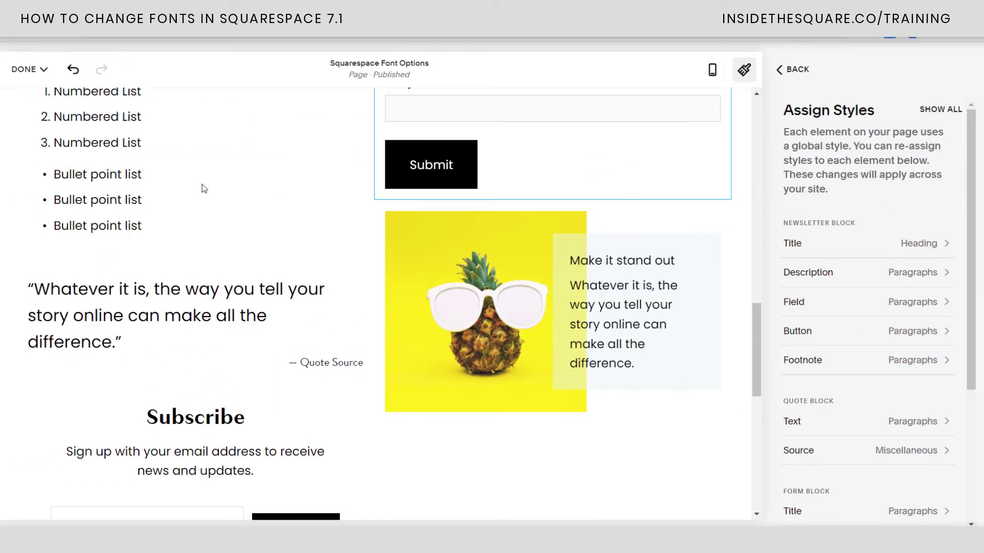
scroll(494, 396, "up", 5)
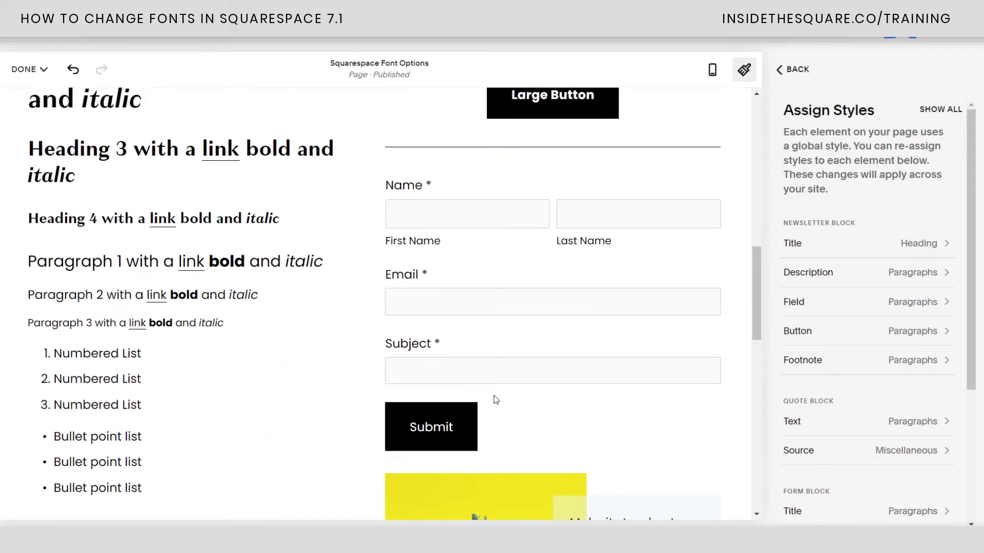
scroll(496, 400, "up", 4)
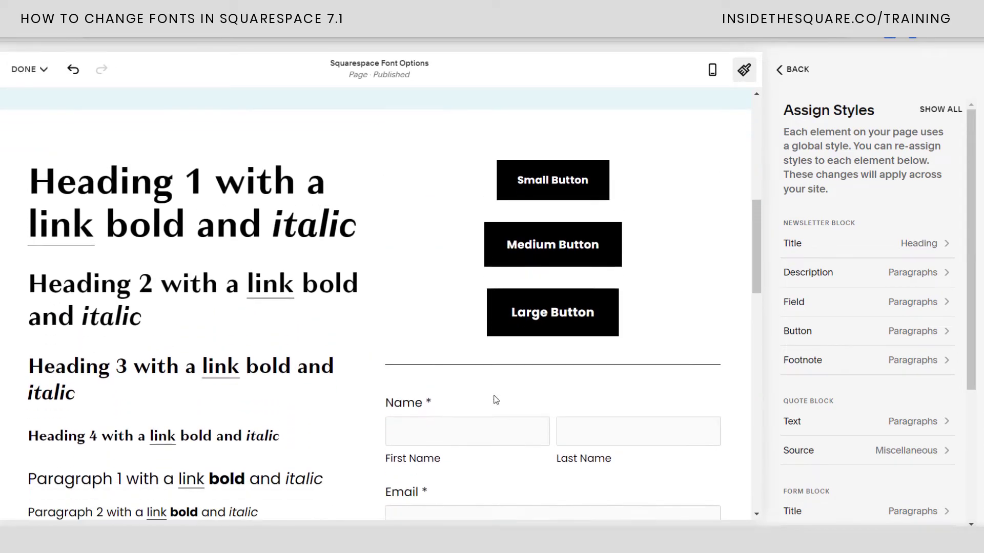
scroll(203, 279, "down", 4)
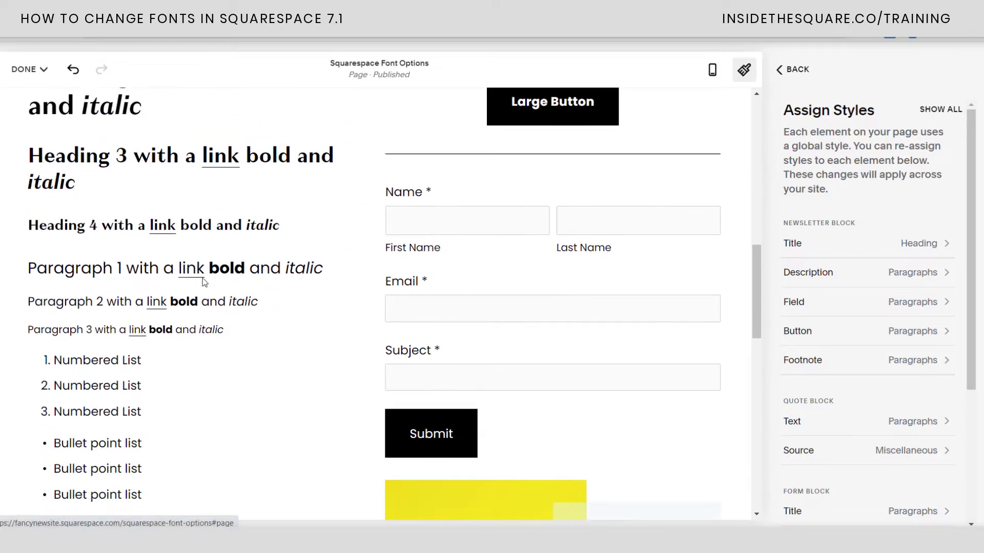
scroll(276, 332, "down", 1)
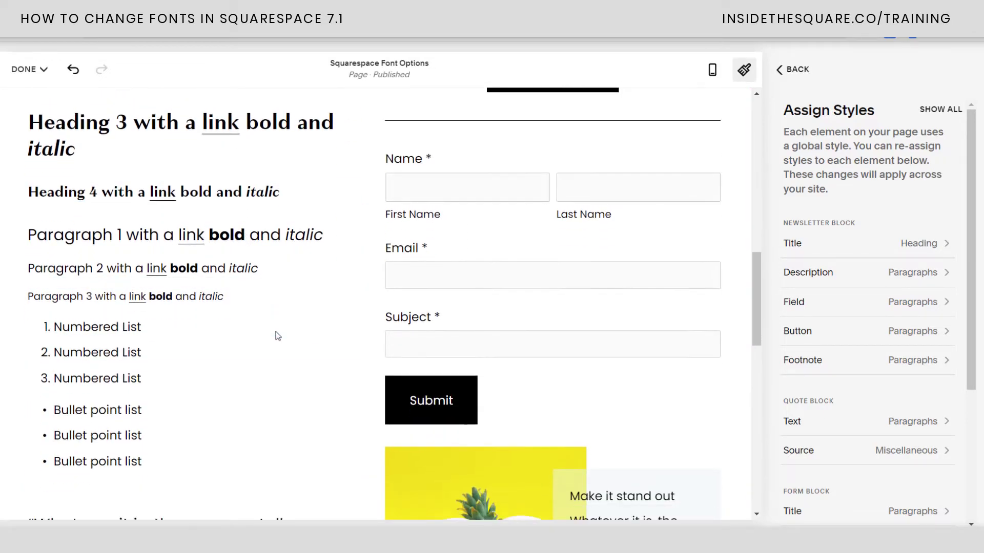
scroll(271, 329, "down", 1)
scroll(554, 334, "down", 5)
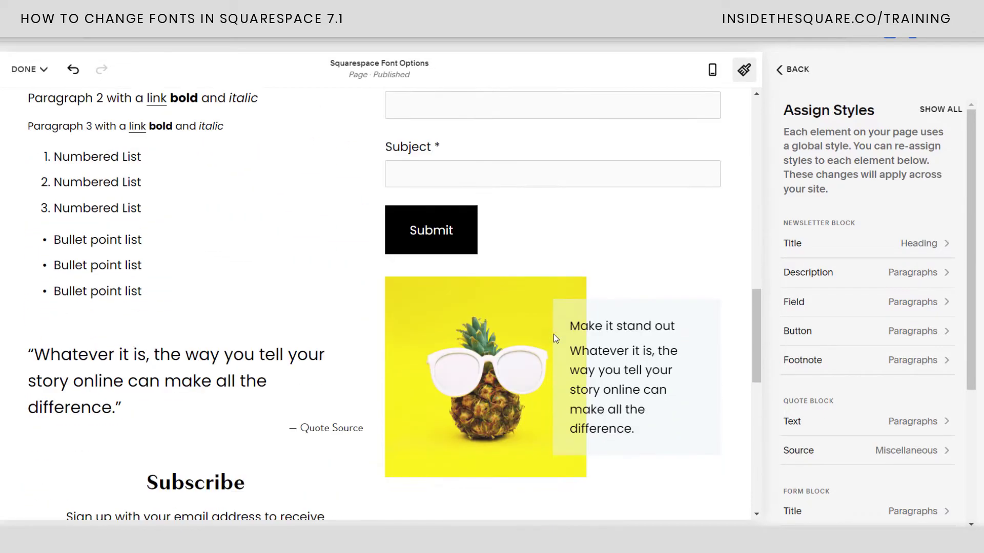
scroll(521, 314, "up", 6)
scroll(520, 315, "up", 3)
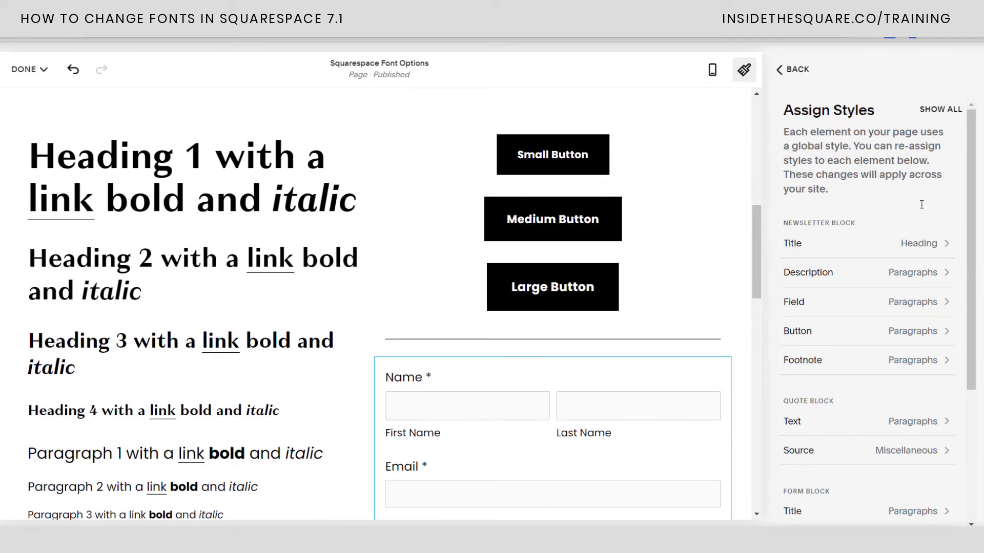
Return to Fonts and open the list of alternative font packs
left_click(795, 70)
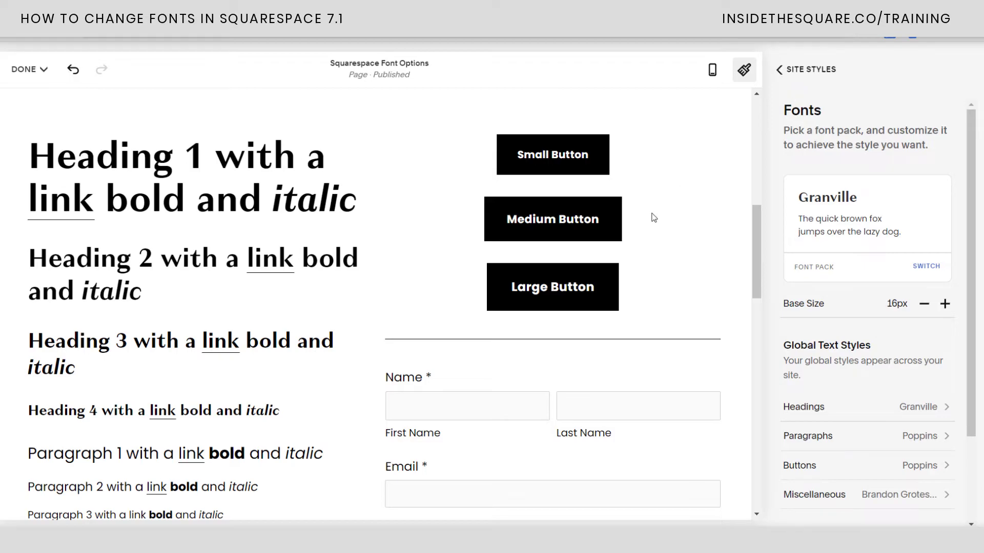
left_click(931, 270)
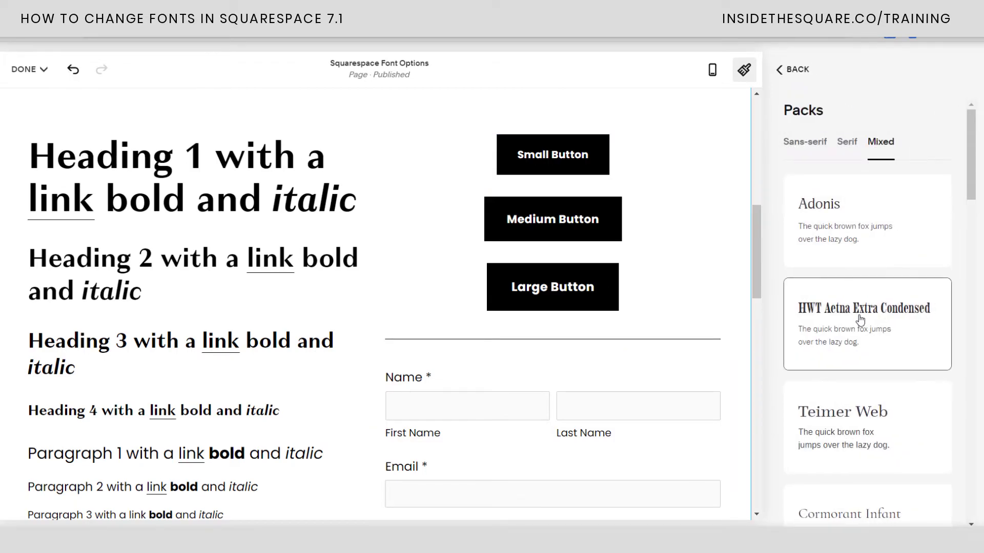
scroll(860, 319, "down", 15)
scroll(856, 318, "up", 15)
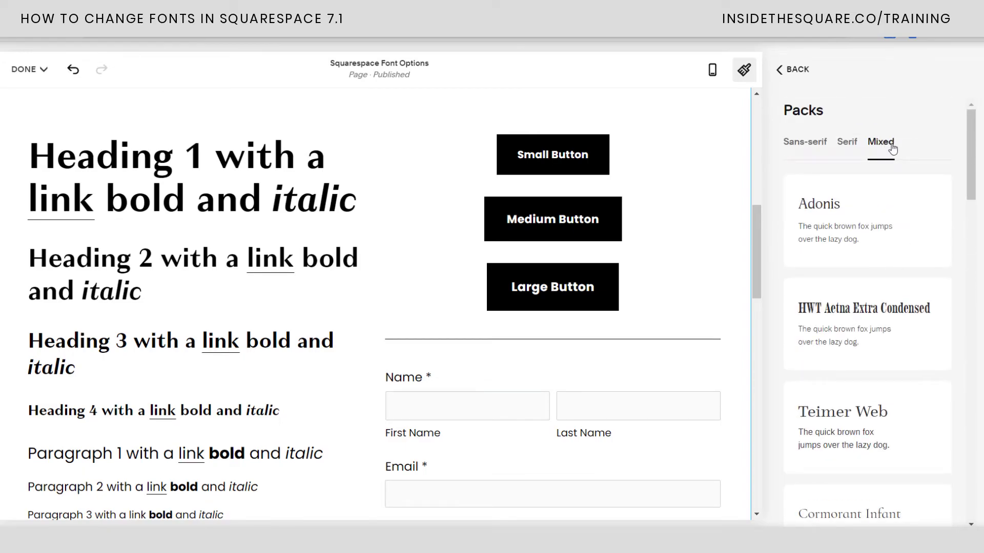
Filter font packs to Serif, then Sans-serif, browsing options like Anton and Roc Grotesk
left_click(847, 144)
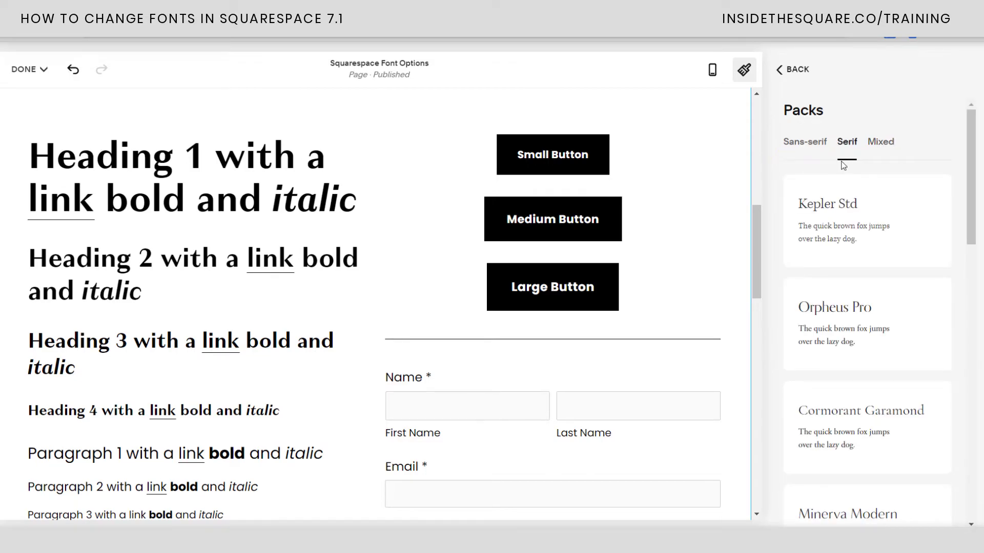
left_click(813, 142)
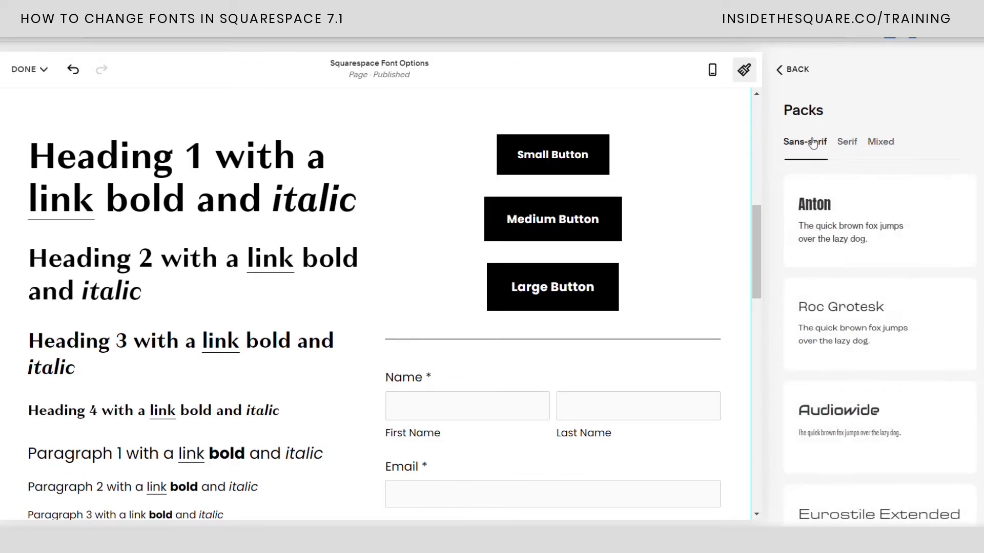
scroll(903, 266, "down", 10)
scroll(906, 267, "down", 10)
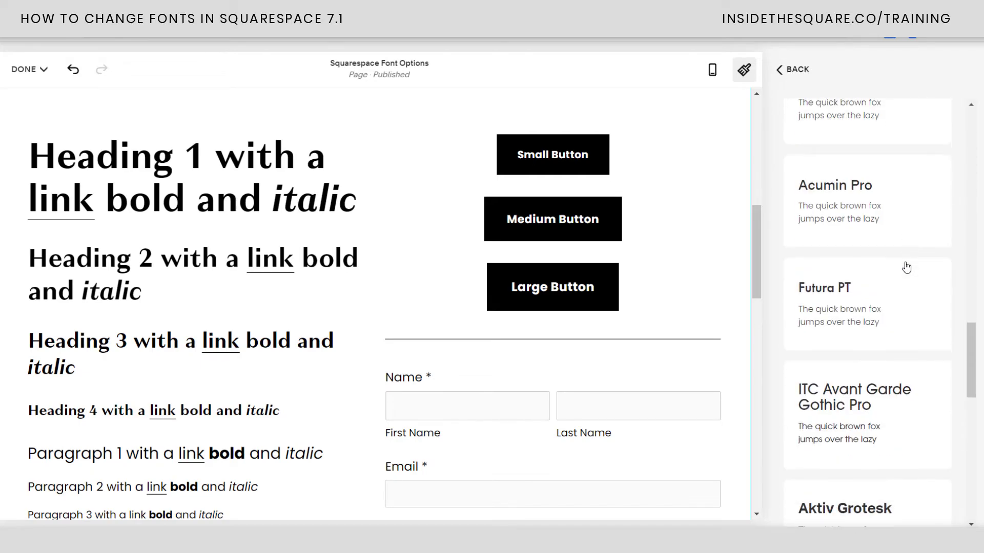
scroll(906, 266, "up", 8)
scroll(906, 266, "up", 5)
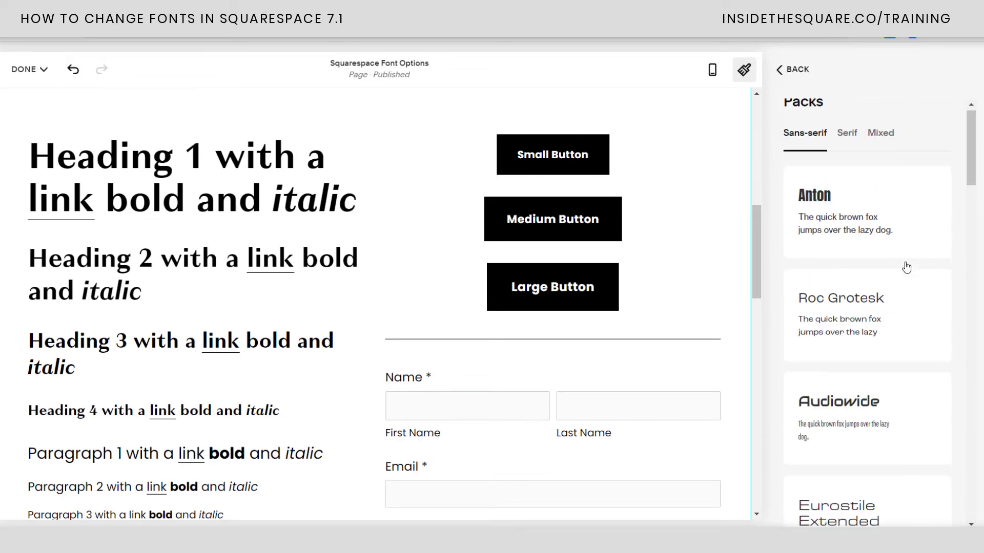
scroll(712, 217, "up", 6)
scroll(716, 213, "up", 3)
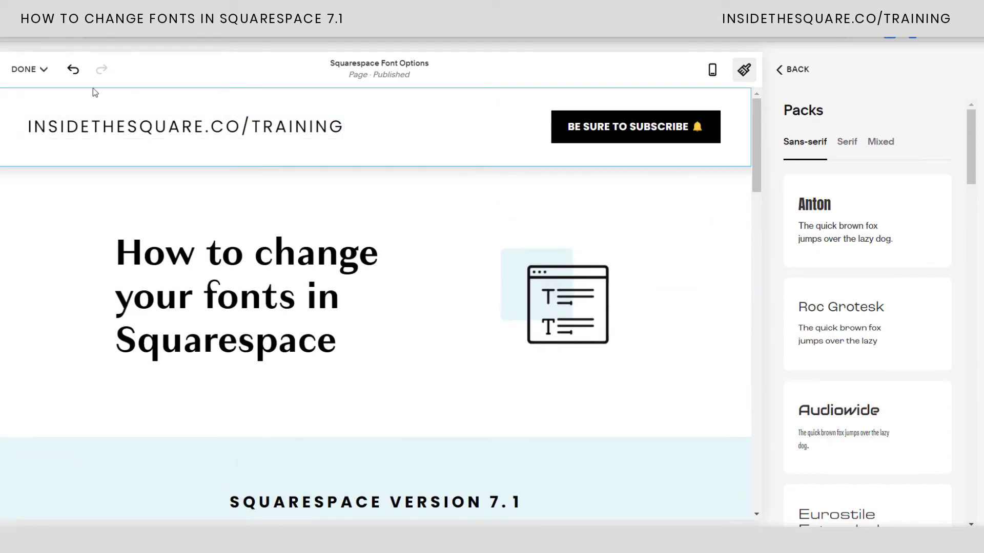
scroll(610, 294, "down", 1)
scroll(610, 294, "down", 6)
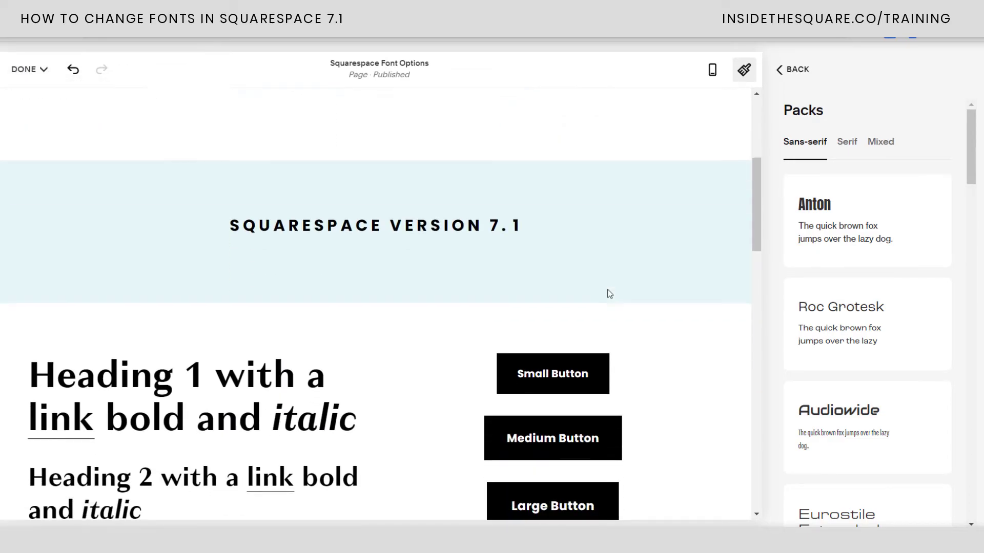
Keep the Site Title on a Custom style: Poppins 400, 1.7rem, 0.13em spacing
left_click(793, 69)
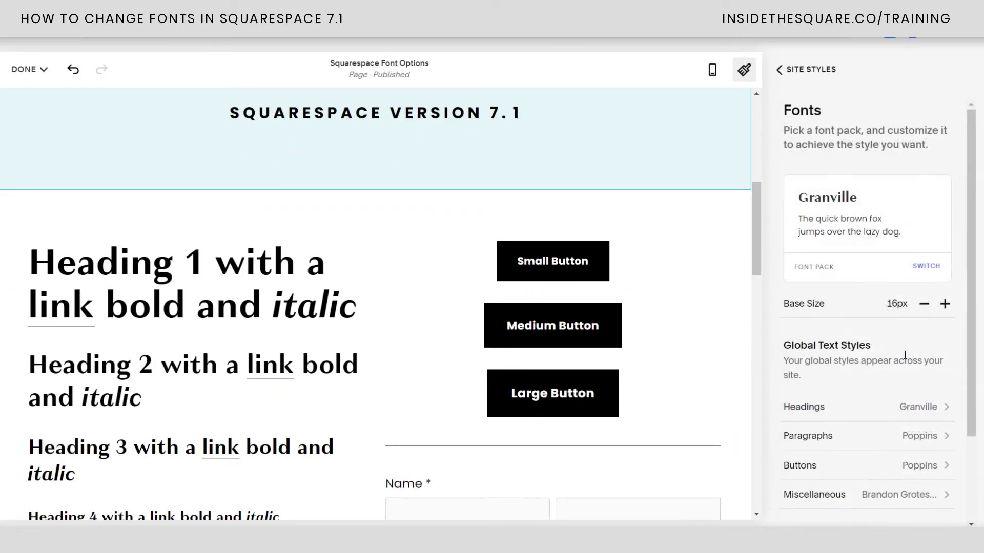
scroll(808, 408, "down", 2)
left_click(847, 437)
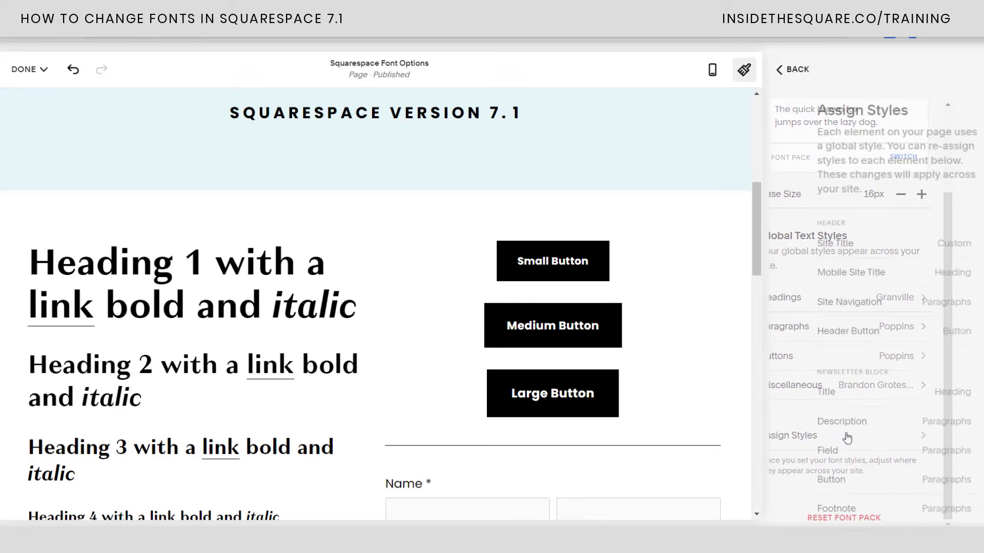
scroll(851, 276, "down", 6)
scroll(838, 370, "up", 8)
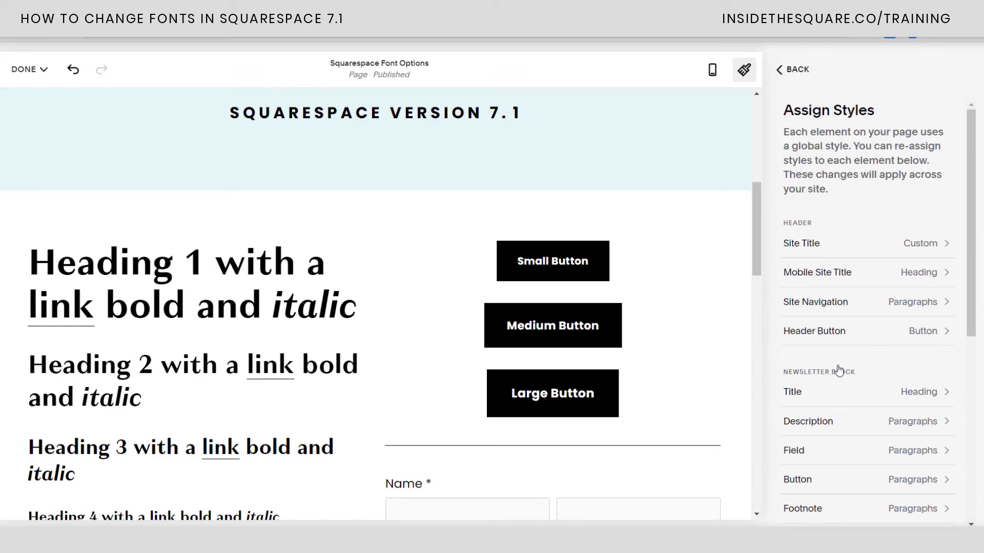
left_click(825, 248)
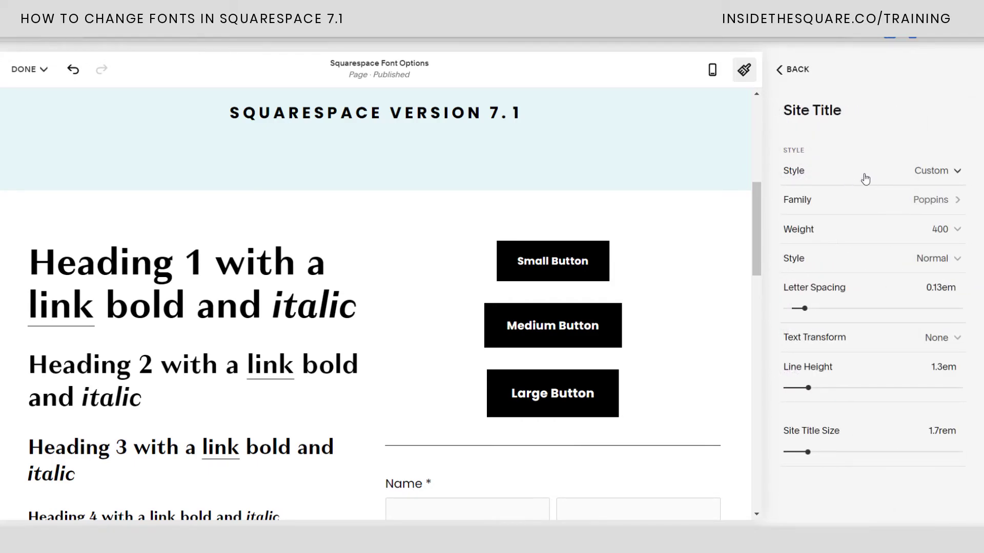
left_click(882, 173)
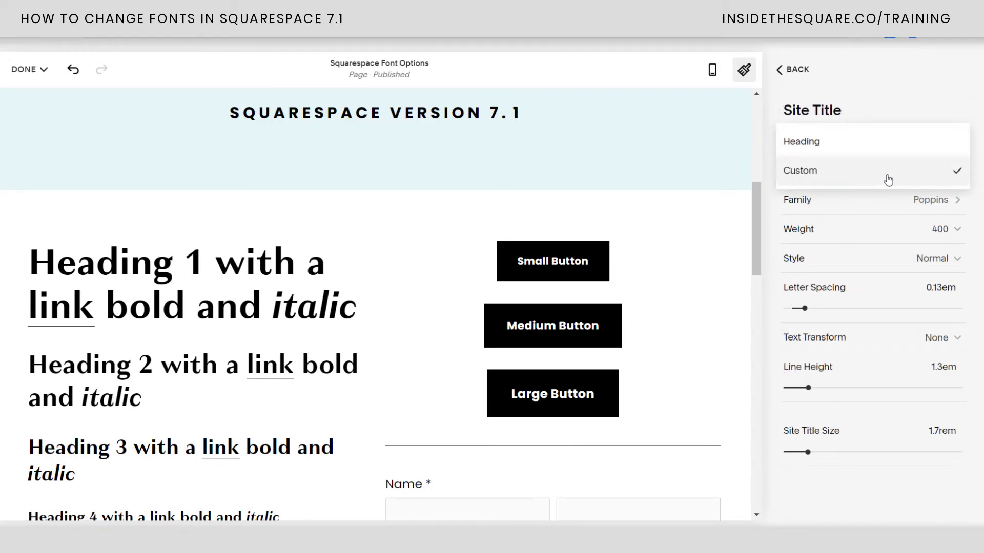
left_click(941, 180)
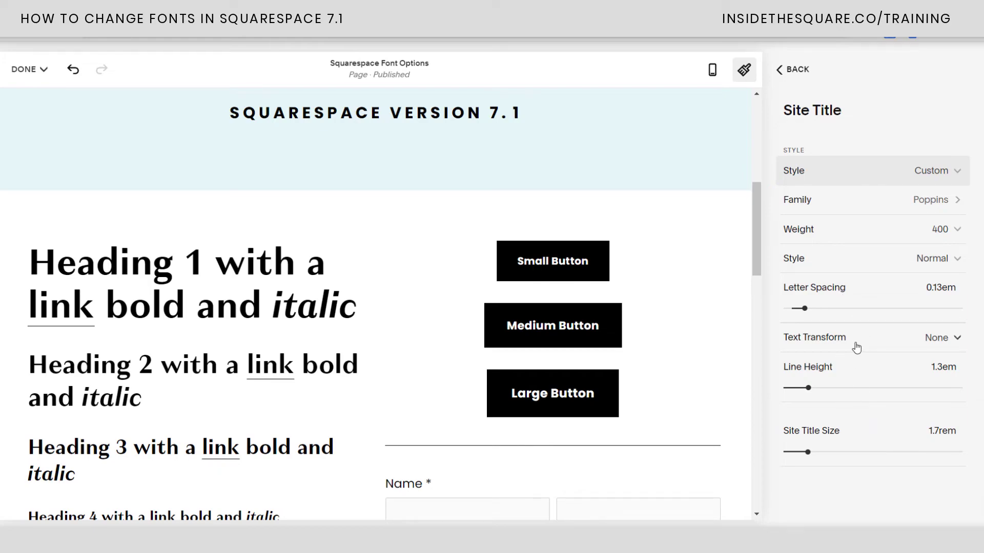
Save all font changes and exit the page editor
mouse_move(29, 75)
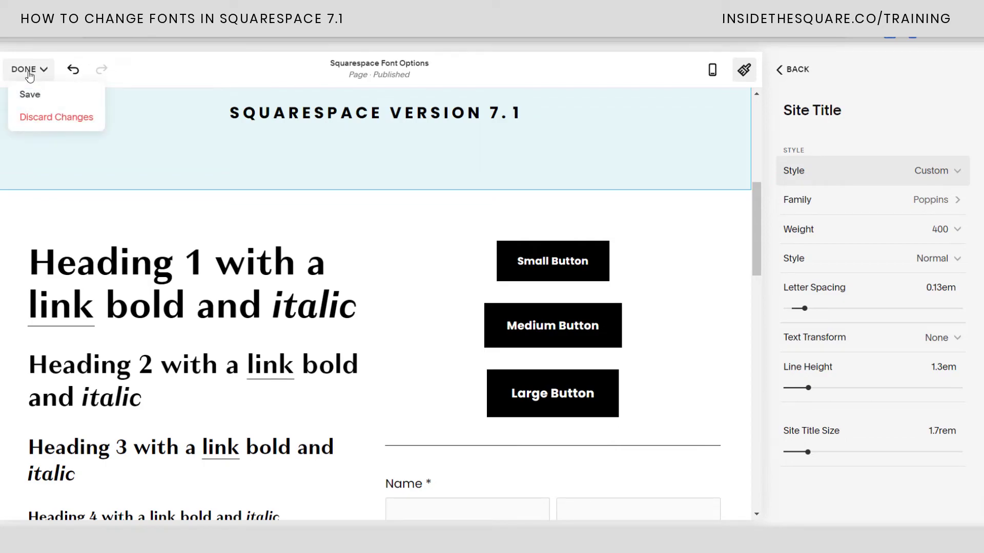
left_click(31, 94)
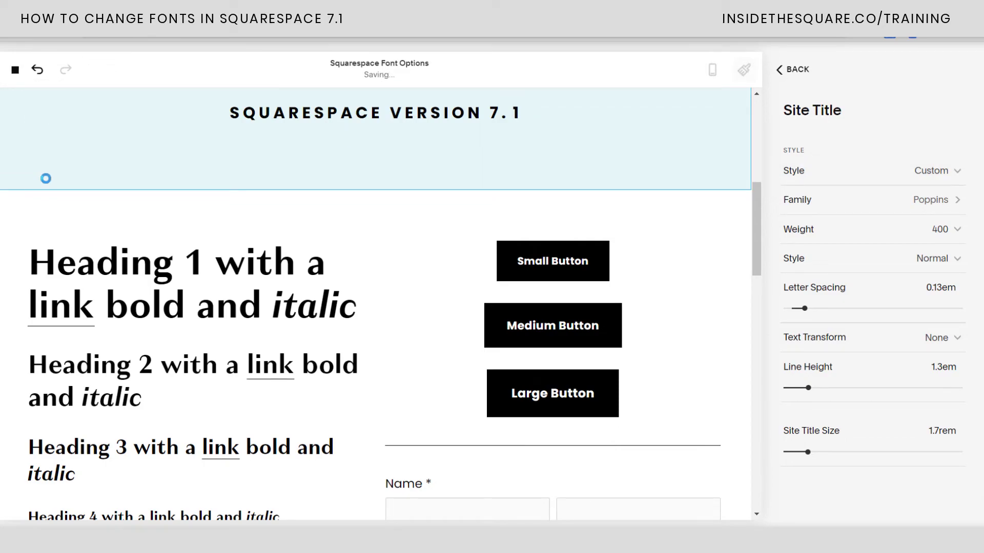